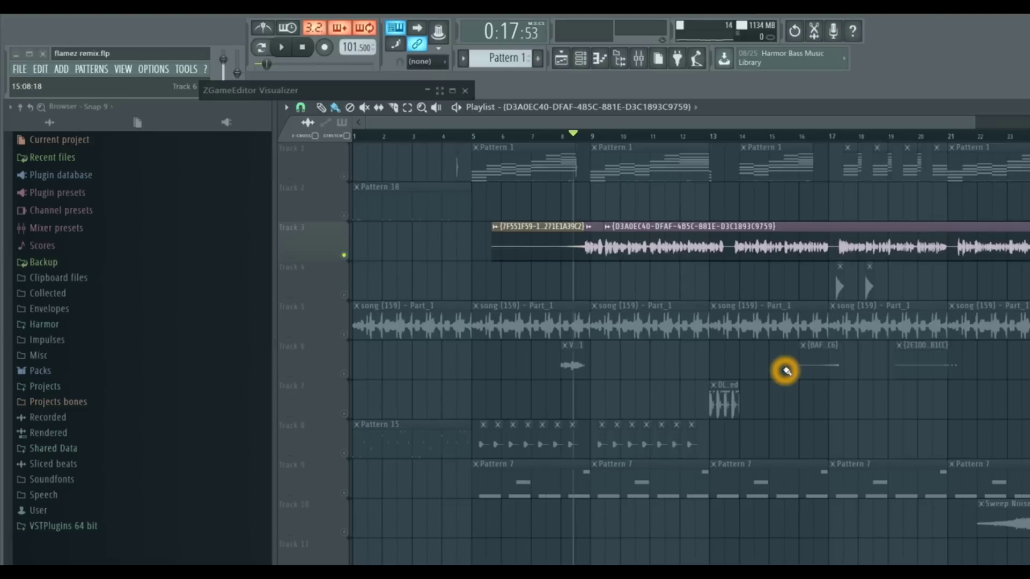
- Select the playlist time range from about bar 8.5 to bar 14 over the Track 3 vocal and play it
left_click(651, 354)
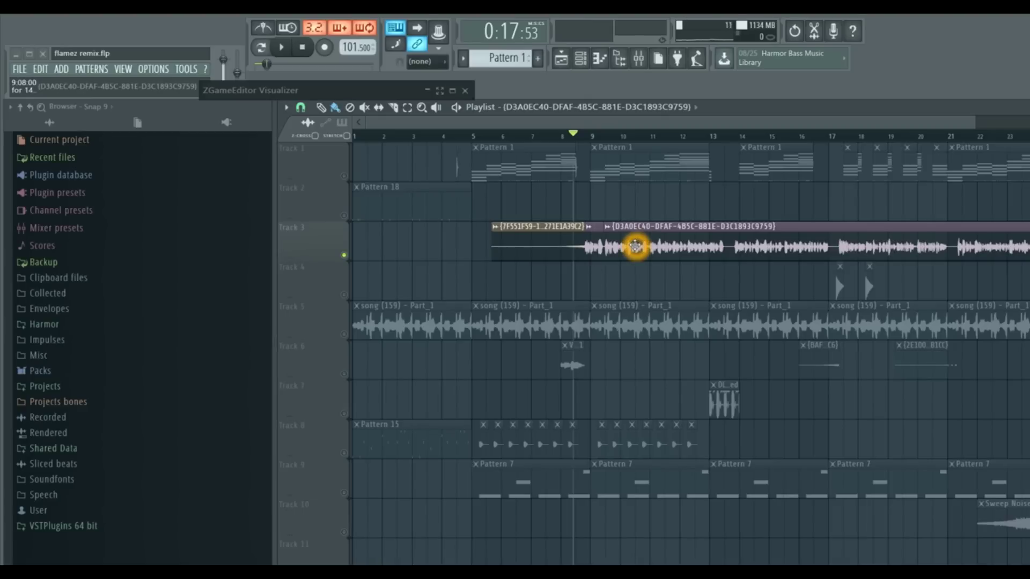
left_click(593, 141)
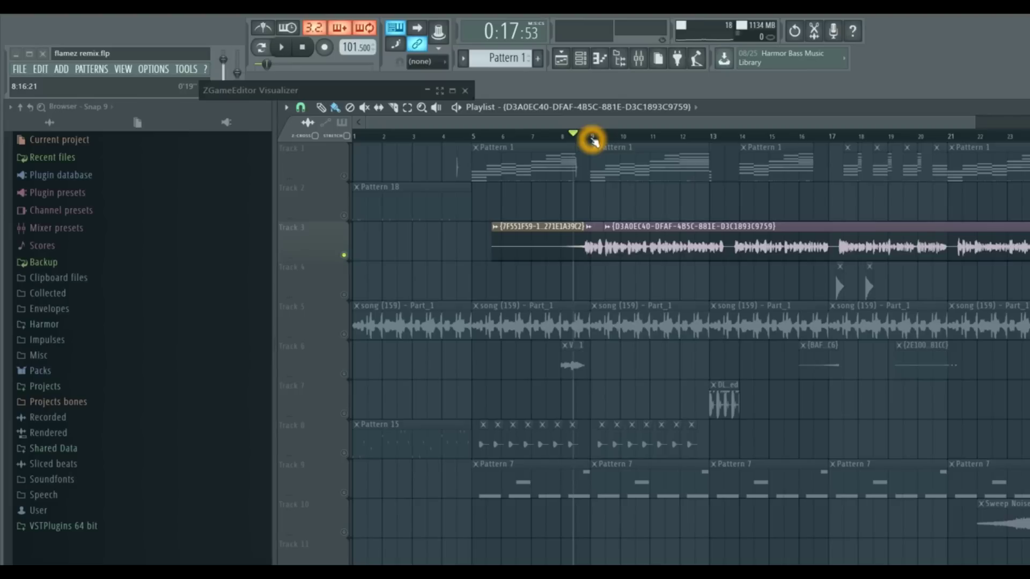
left_click(579, 138)
left_click(579, 138)
left_click_drag(579, 138, 738, 135)
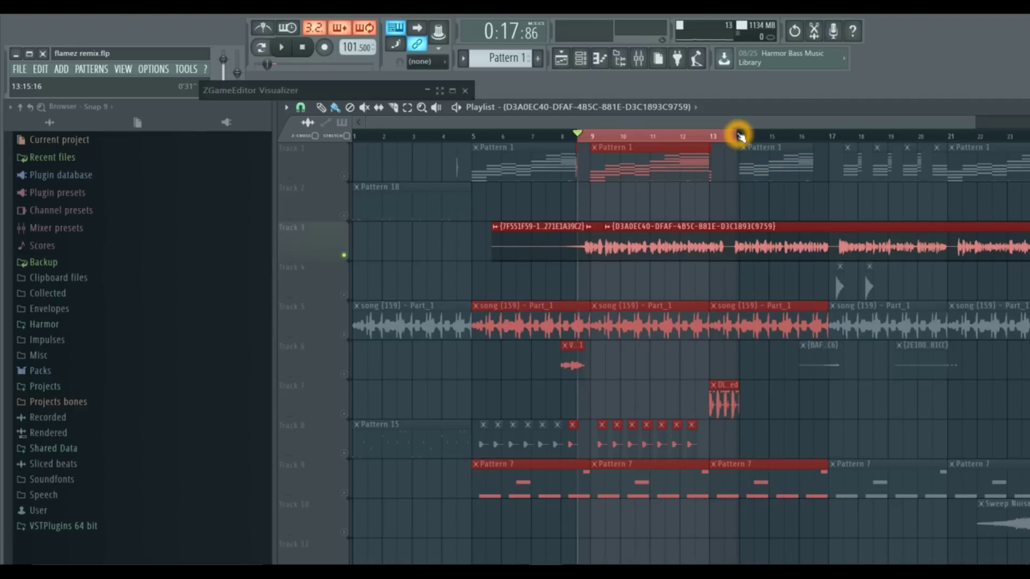
left_click(628, 191)
key("space")
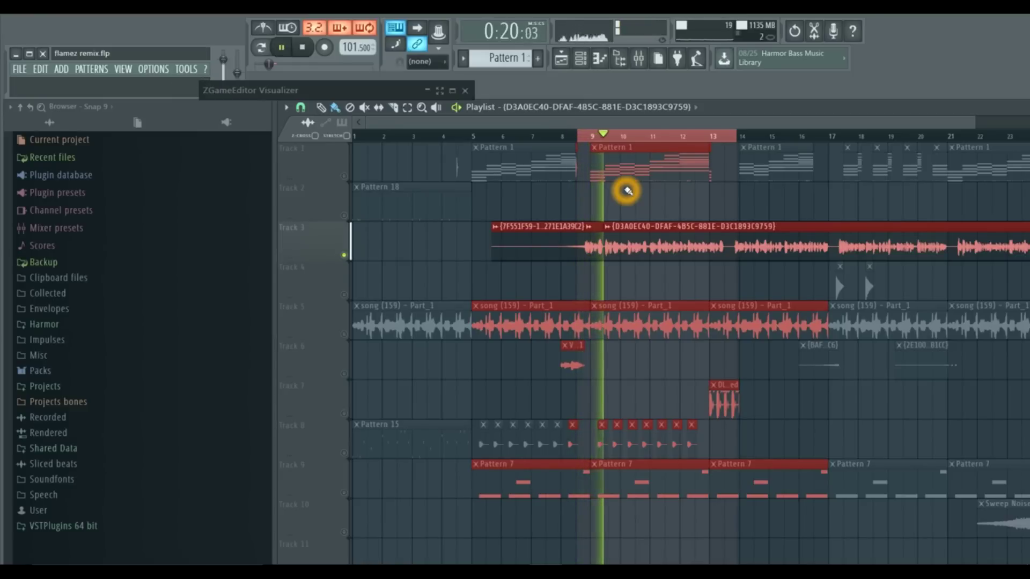
- Open the Track 3 vocal clip's channel settings, examine its mixer track assignment and waveform, and stop playback
double_click(636, 239)
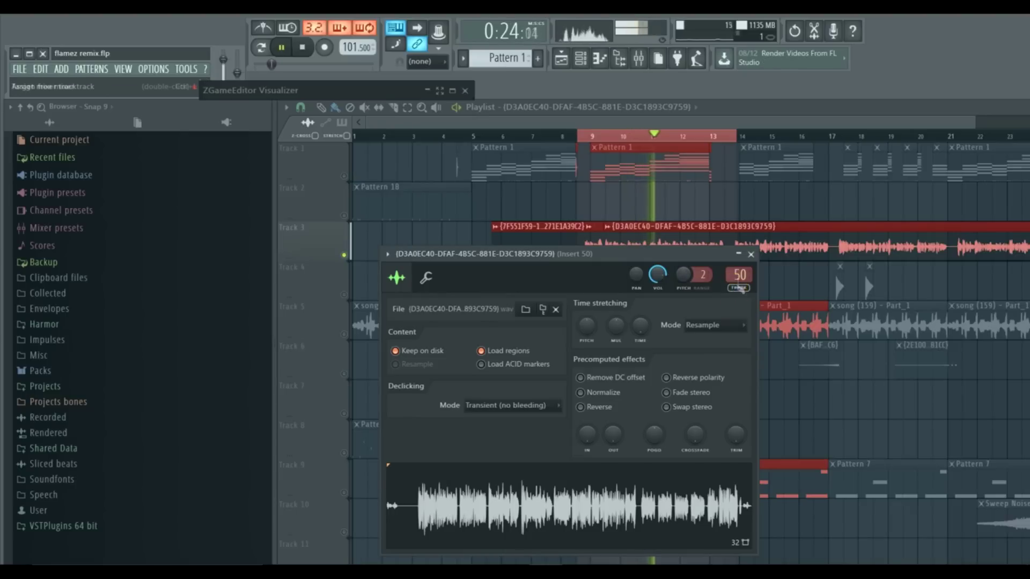
left_click(739, 282)
left_click(729, 302)
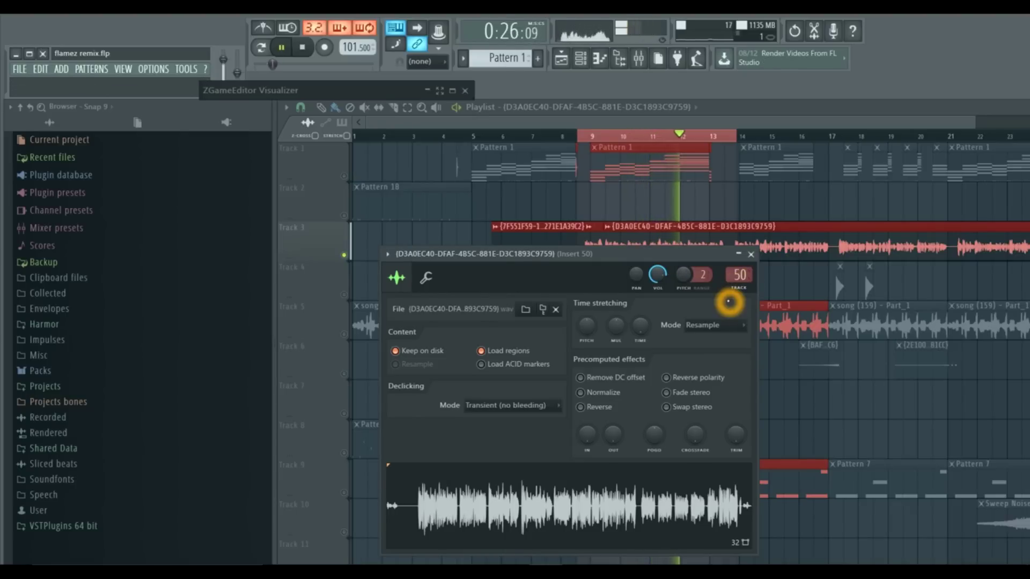
left_click(428, 491)
left_click(422, 494)
left_click(429, 490)
left_click(437, 492)
left_click(442, 491)
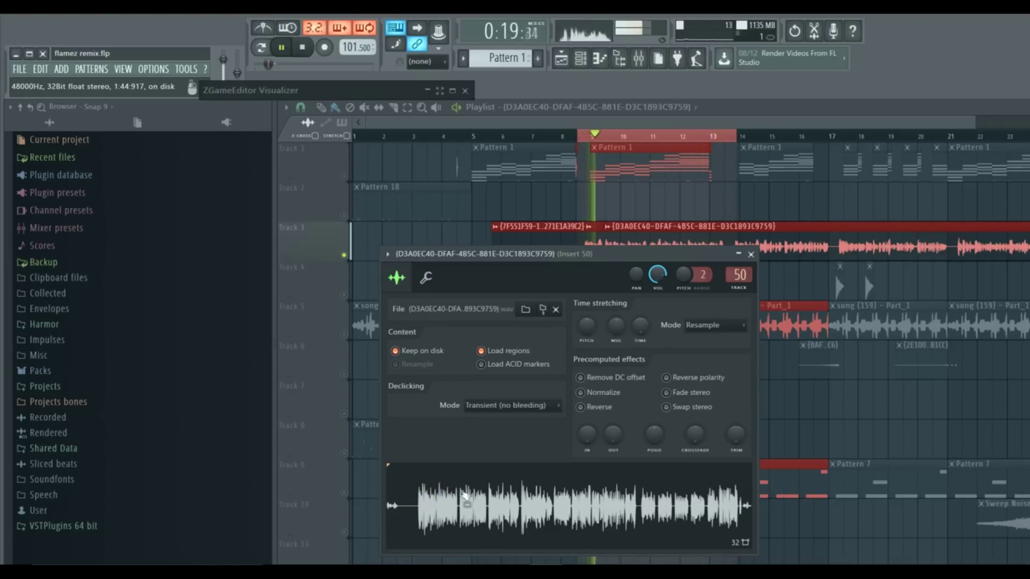
left_click(502, 489)
key("space")
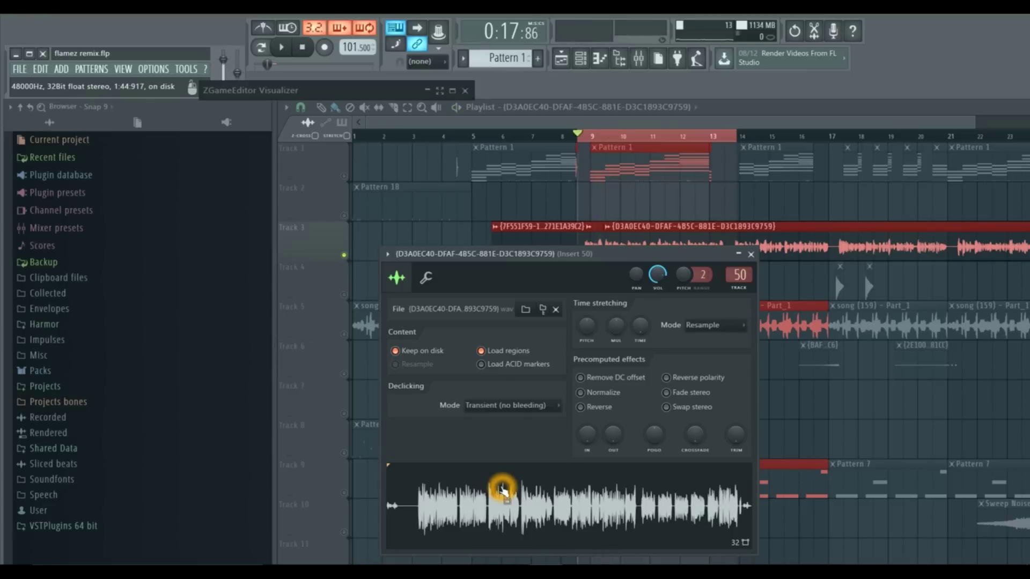
- Open the mixer on the vocal's track, Insert 50, and start playback
left_click(690, 184)
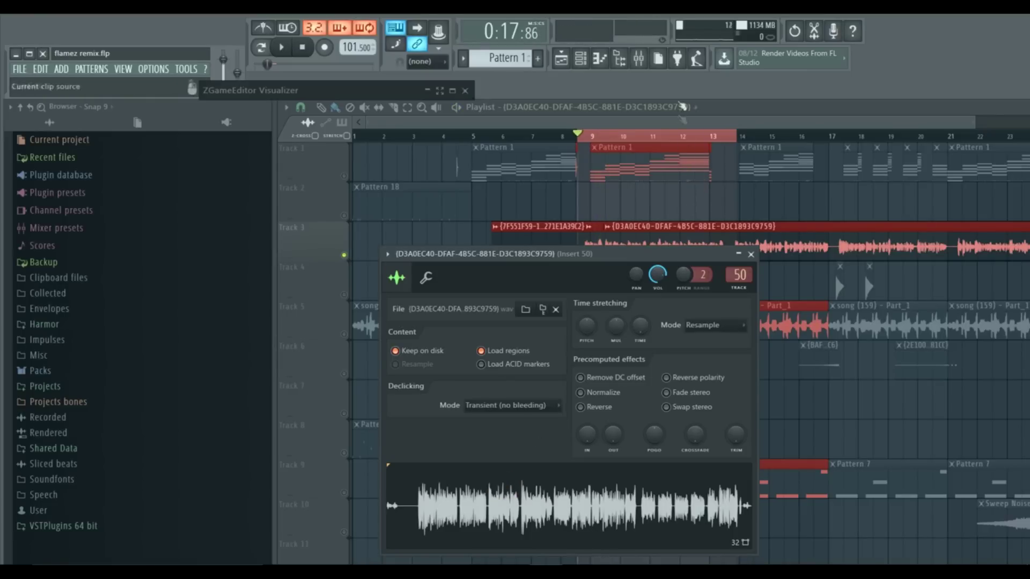
left_click(642, 68)
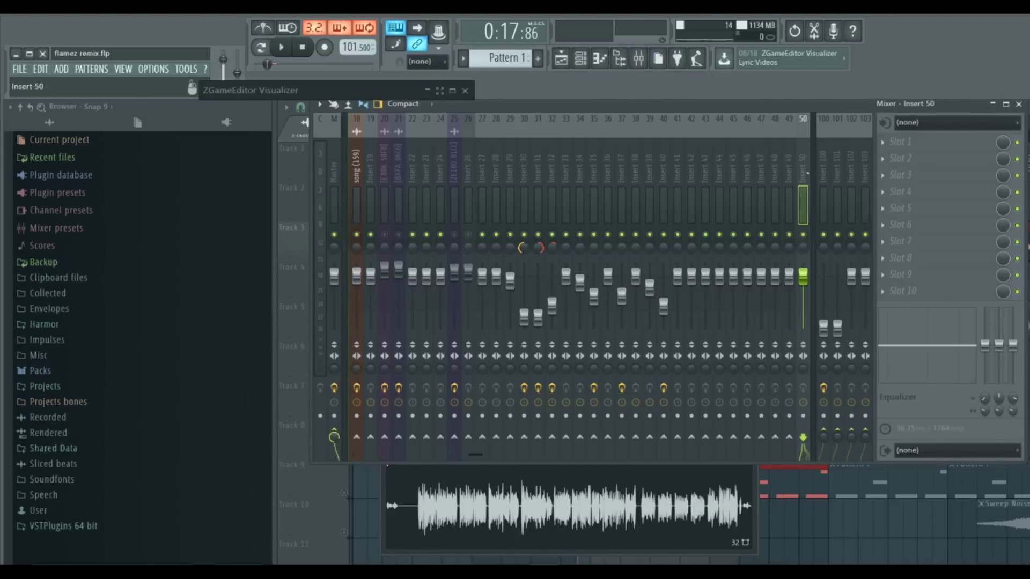
left_click(806, 175)
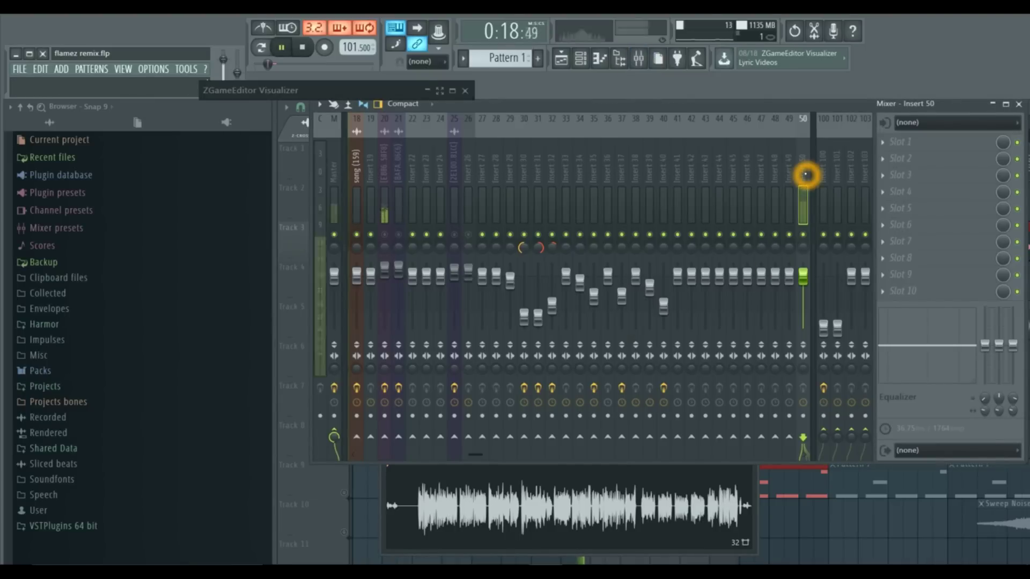
- Examine the peak levels on the mixer's main level meter while the vocal loop plays, and stop playback
left_click(325, 210)
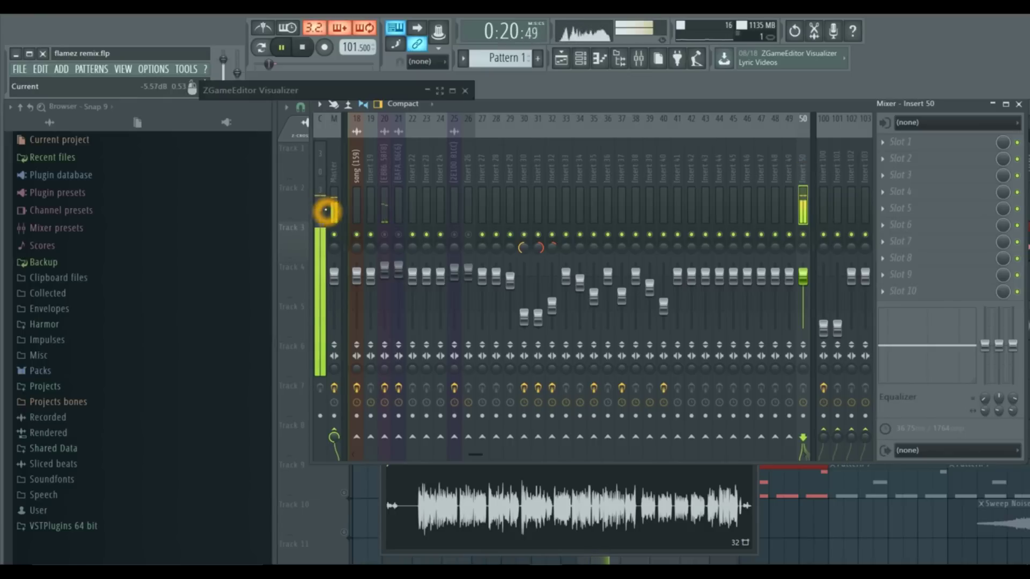
left_click(327, 201)
left_click(326, 199)
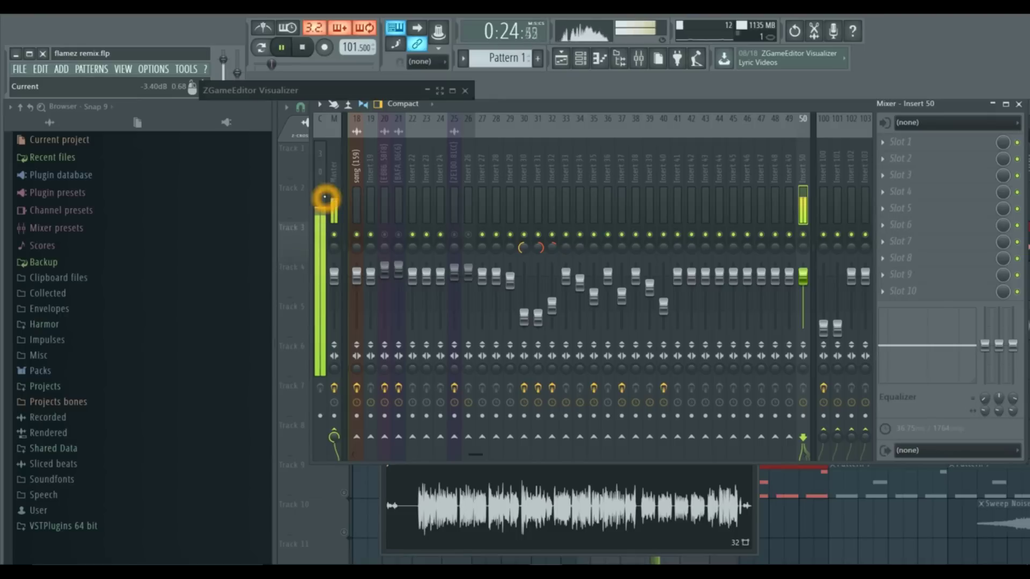
left_click(324, 208)
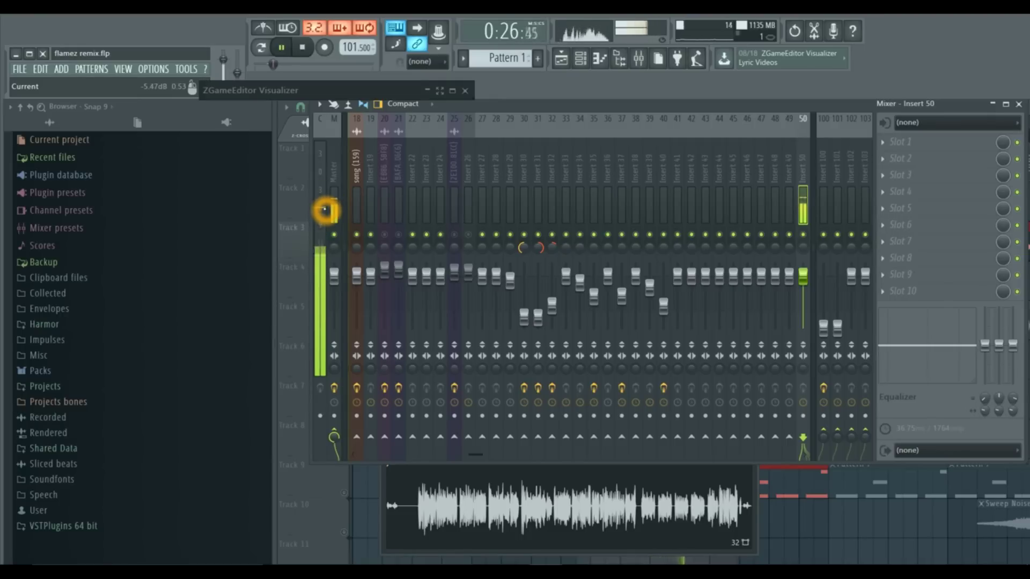
left_click(324, 219)
left_click(325, 223)
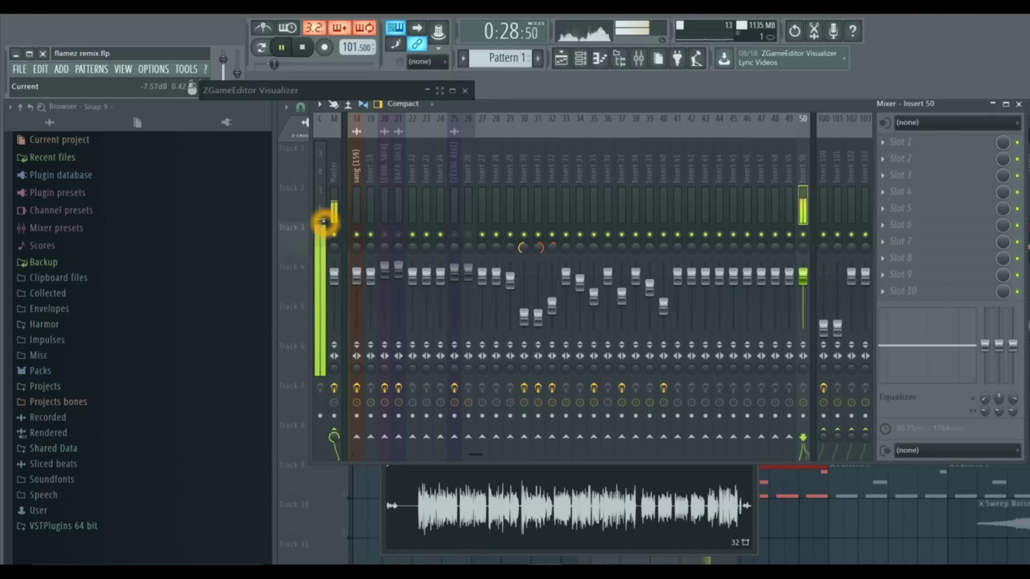
left_click_drag(324, 222, 324, 223)
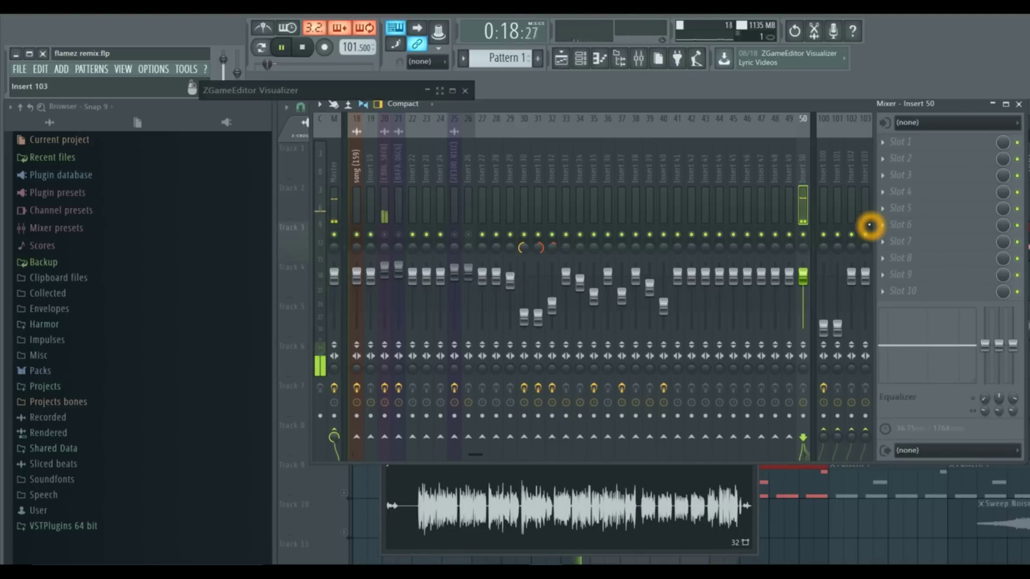
key("space")
- Load Fruity Parametric EQ 2 into effect slot 1 of Insert 50
left_click(882, 145)
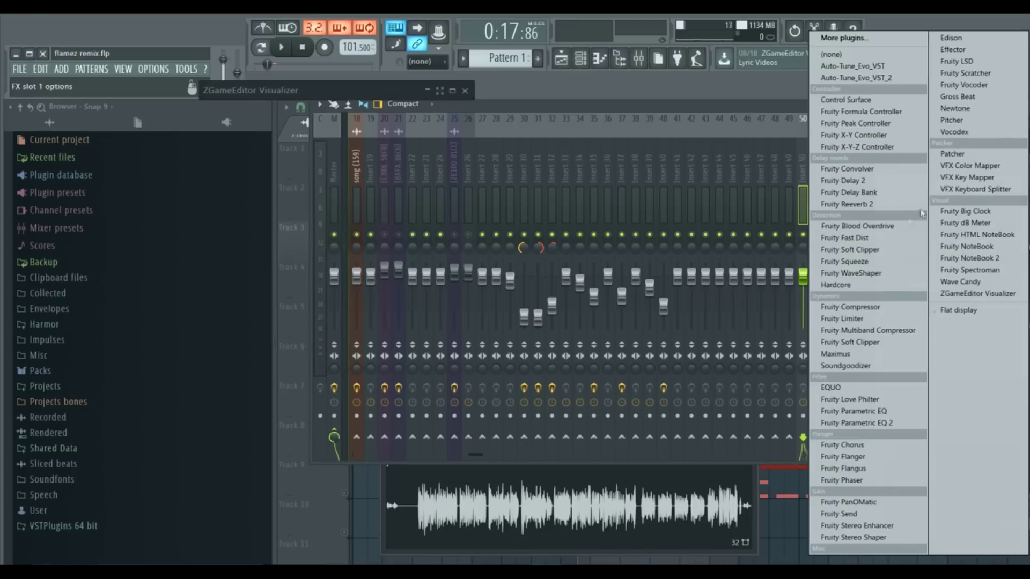
left_click(897, 426)
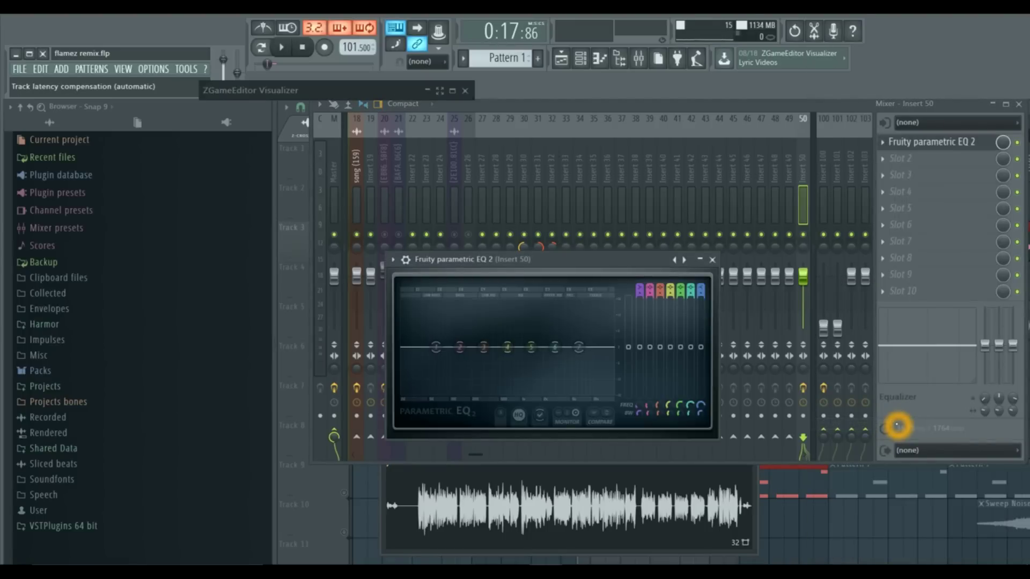
left_click(578, 354)
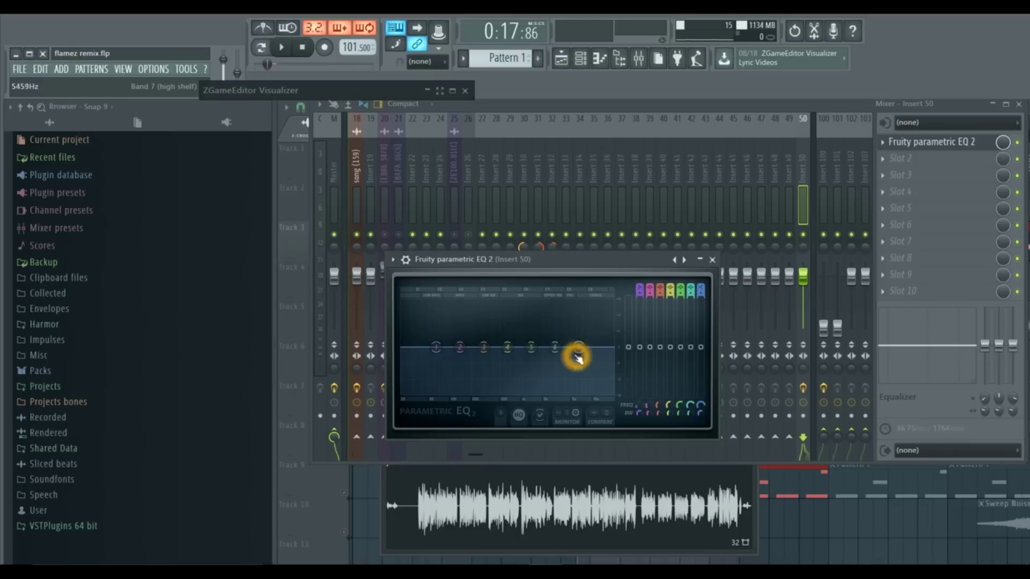
- Set band 7 of the equalizer to the Low pass type with the Steep 8 order
right_click(577, 355)
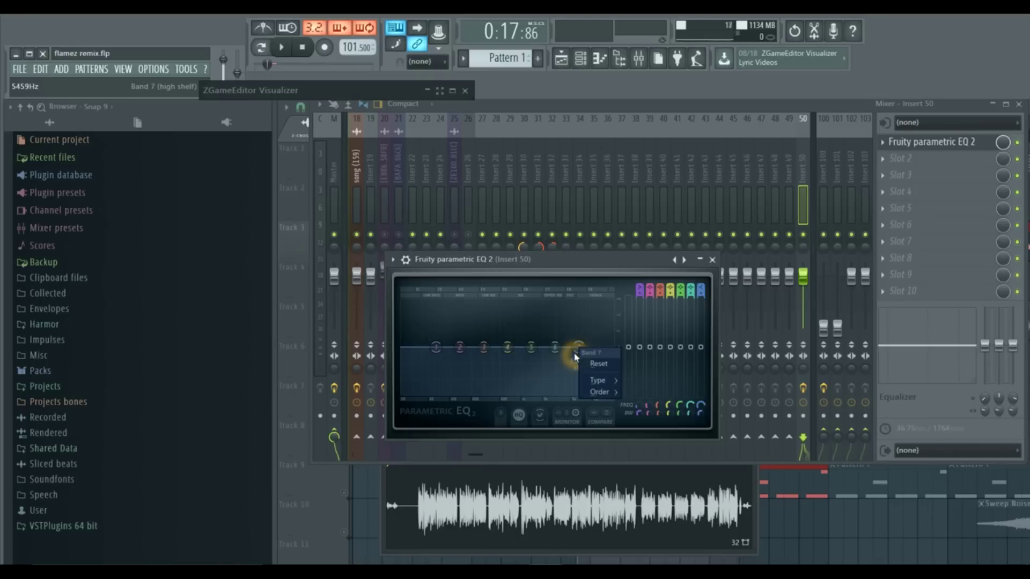
mouse_move(600, 382)
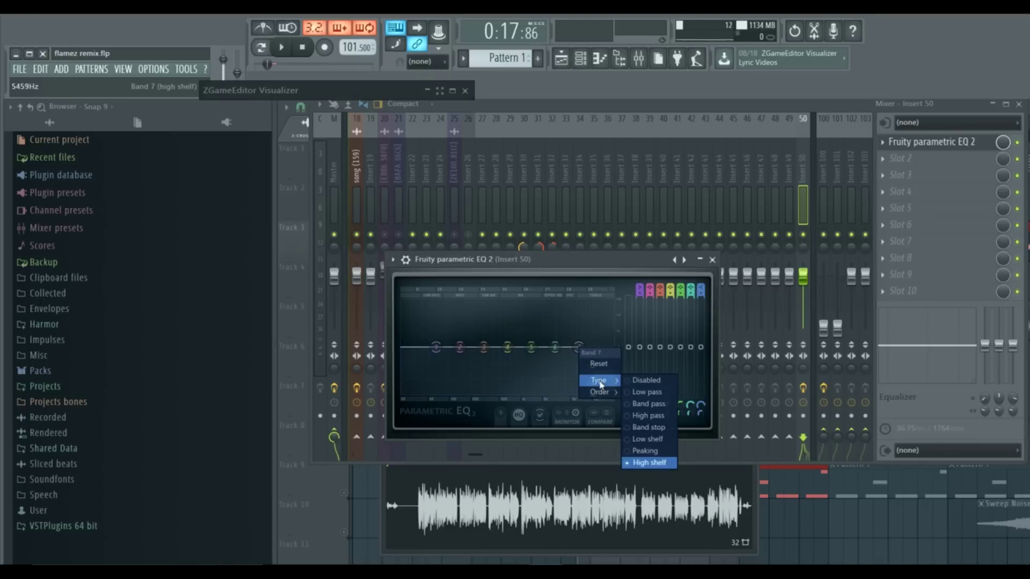
left_click(648, 393)
right_click(579, 350)
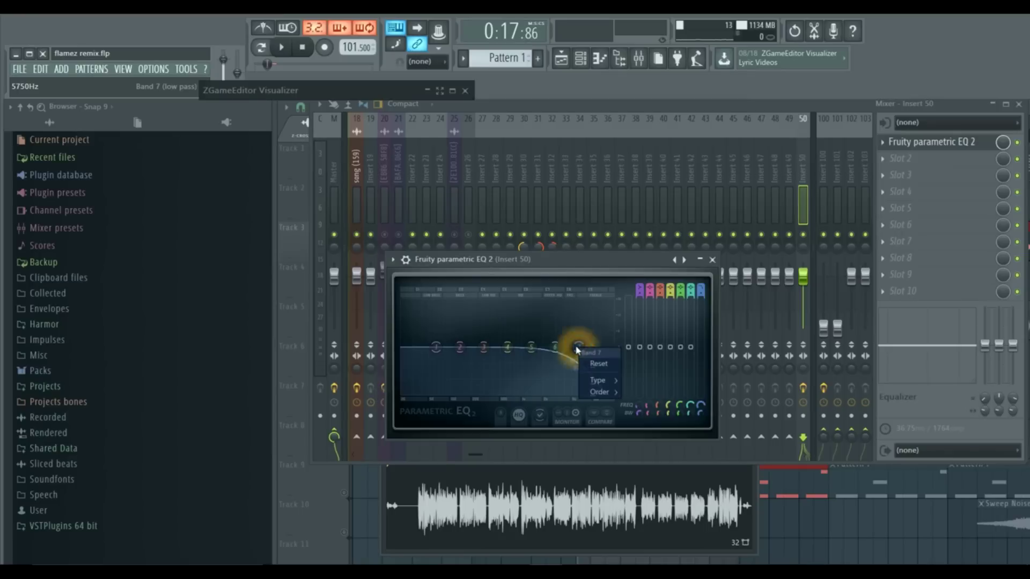
mouse_move(622, 397)
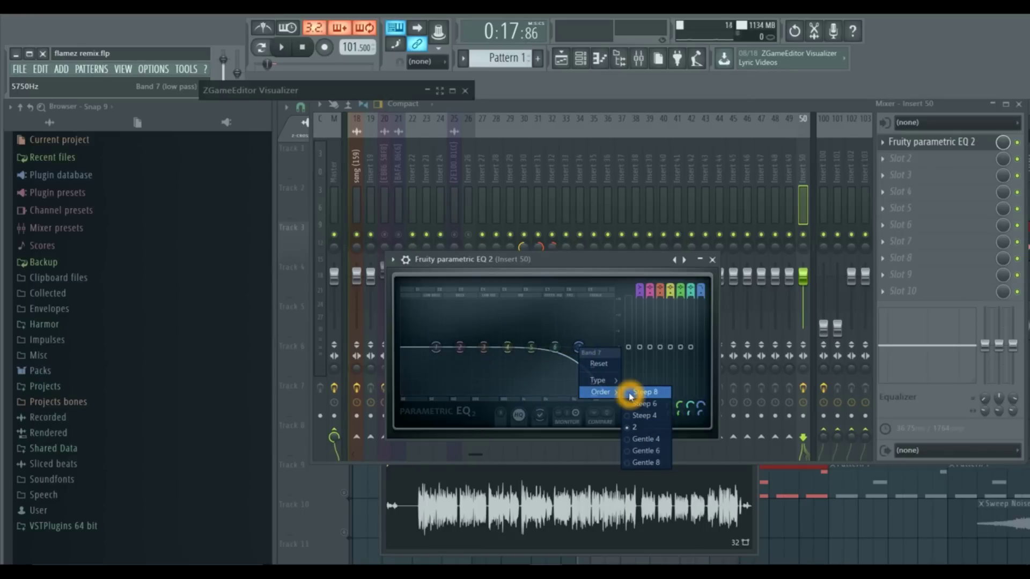
left_click(630, 397)
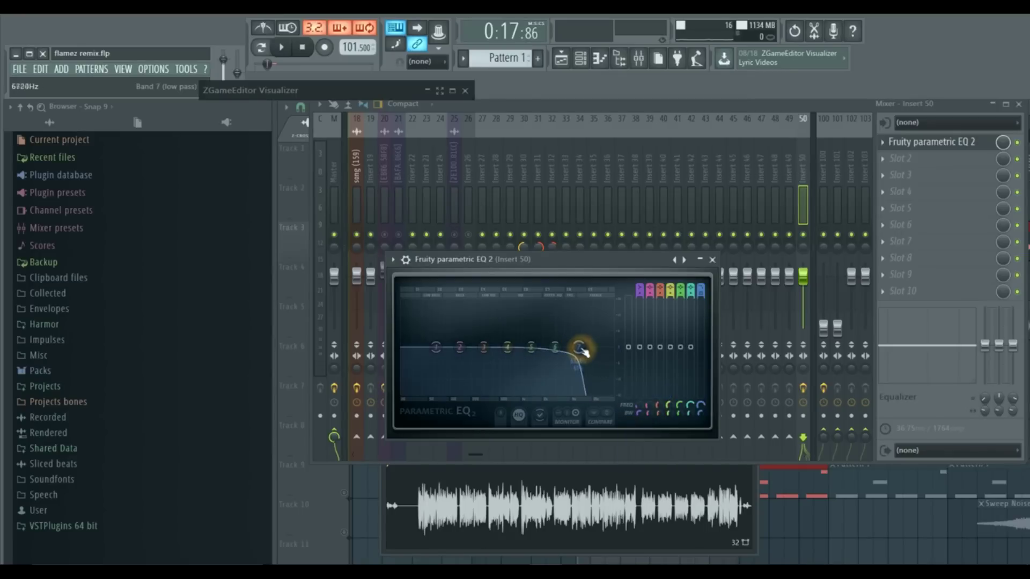
- Play the vocal loop and move the band 7 low-pass cutoff to about 14750 Hz
mouse_move(580, 348)
left_mouse_down()
mouse_move(593, 349)
mouse_move(531, 347)
mouse_move(566, 347)
left_mouse_up()
key("space")
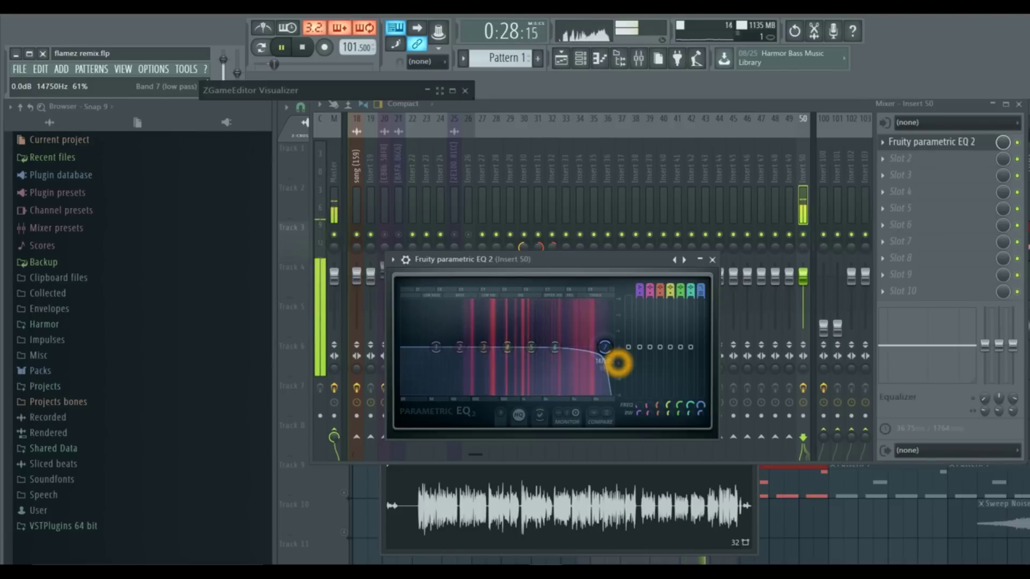
left_click_drag(618, 363, 606, 351)
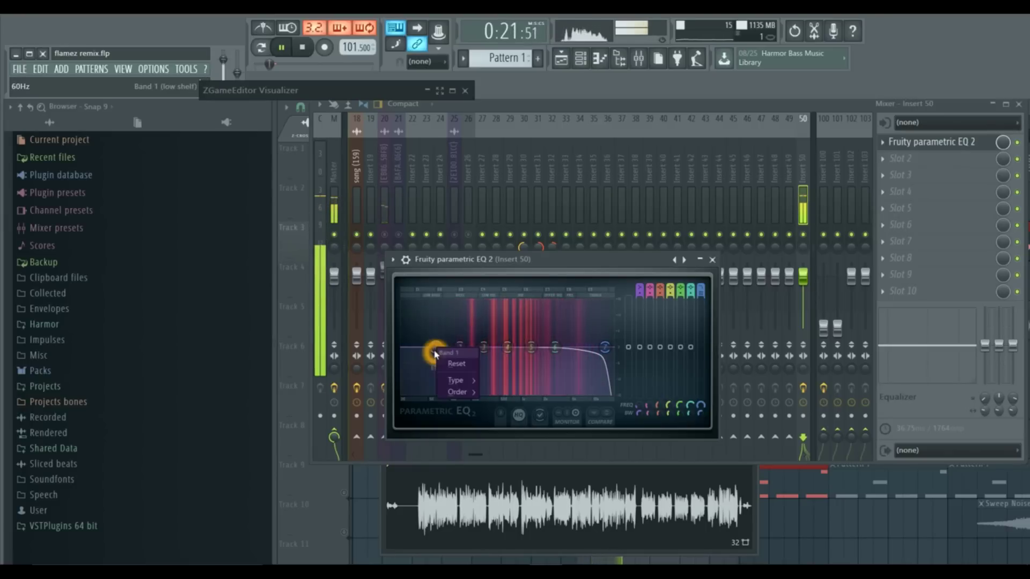
- Set band 1 of the equalizer to the High pass type with the Steep 8 order
mouse_move(465, 385)
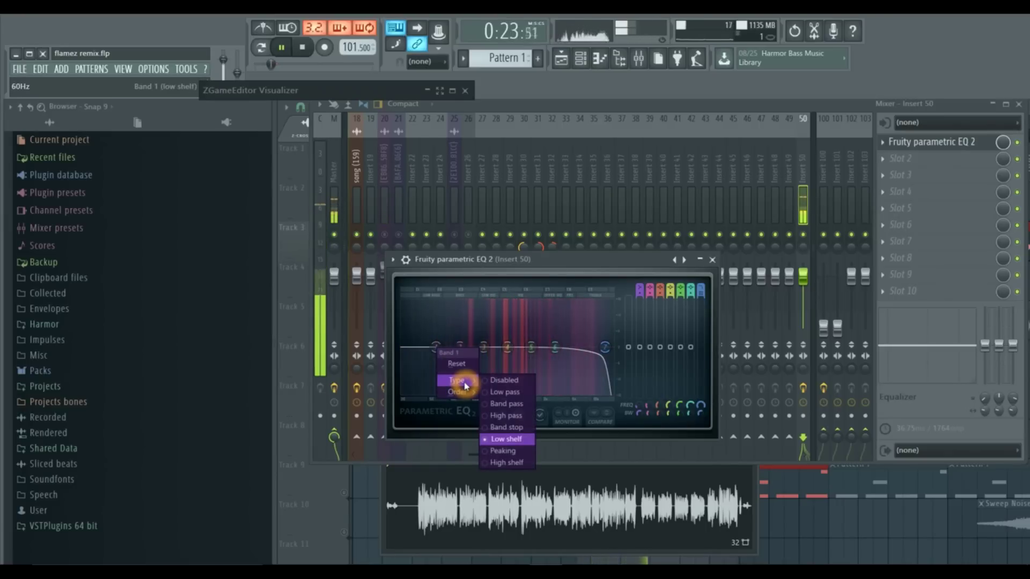
left_click(501, 416)
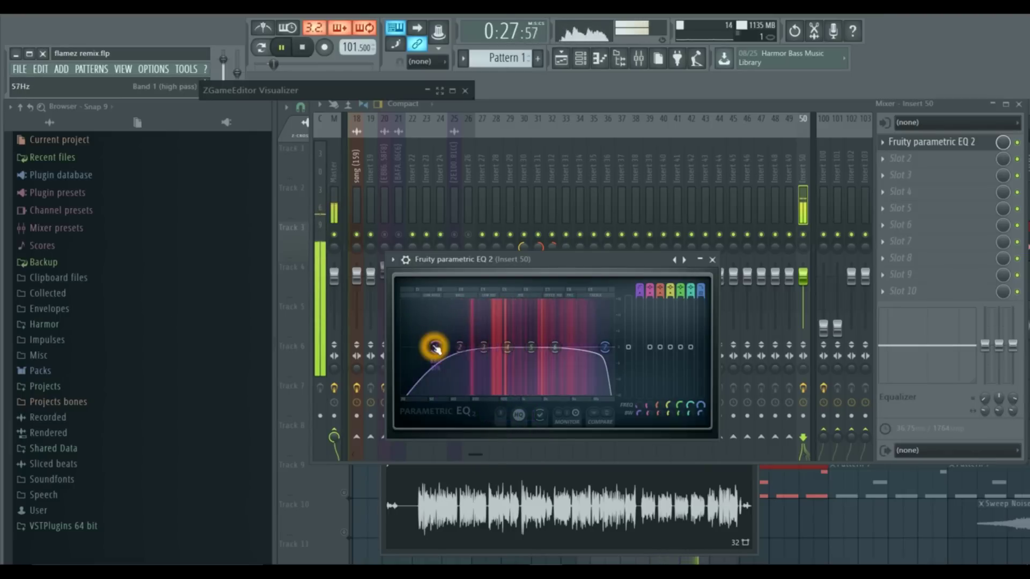
mouse_move(459, 392)
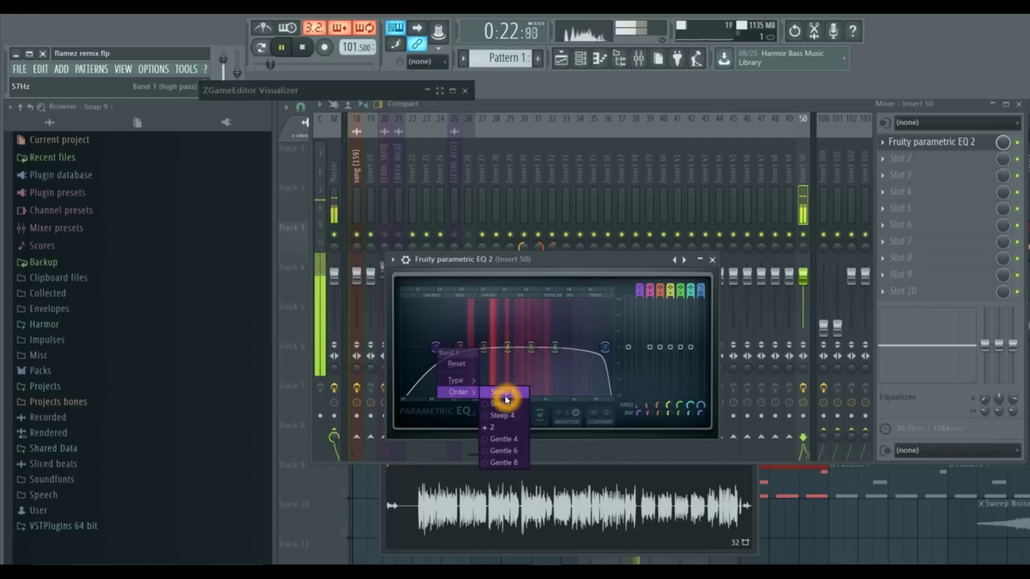
left_click(506, 394)
- Sweep the band 1 high-pass cutoff during playback and settle it at about 85 Hz
left_click_drag(441, 356, 451, 357)
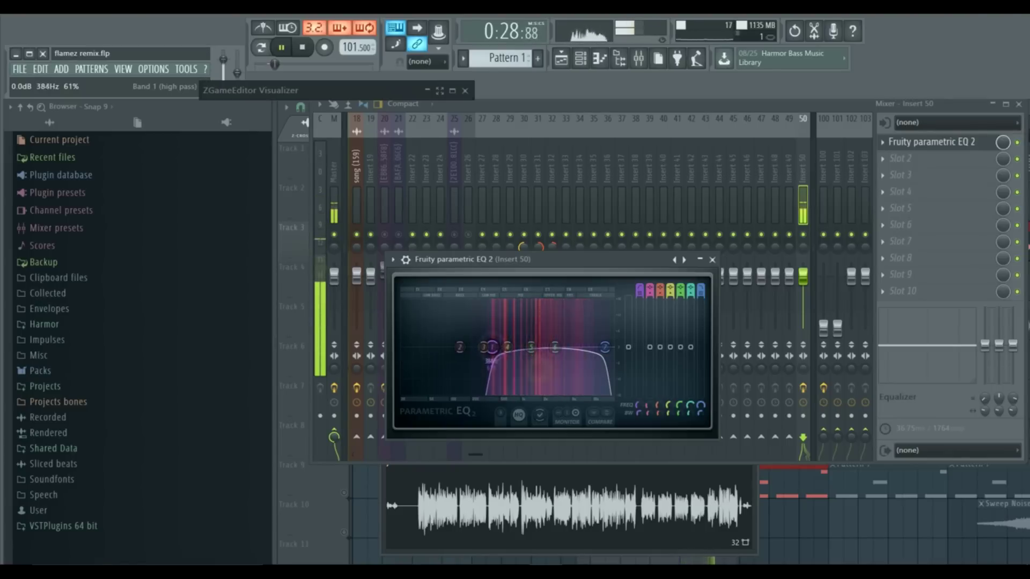
left_click_drag(484, 348, 470, 347)
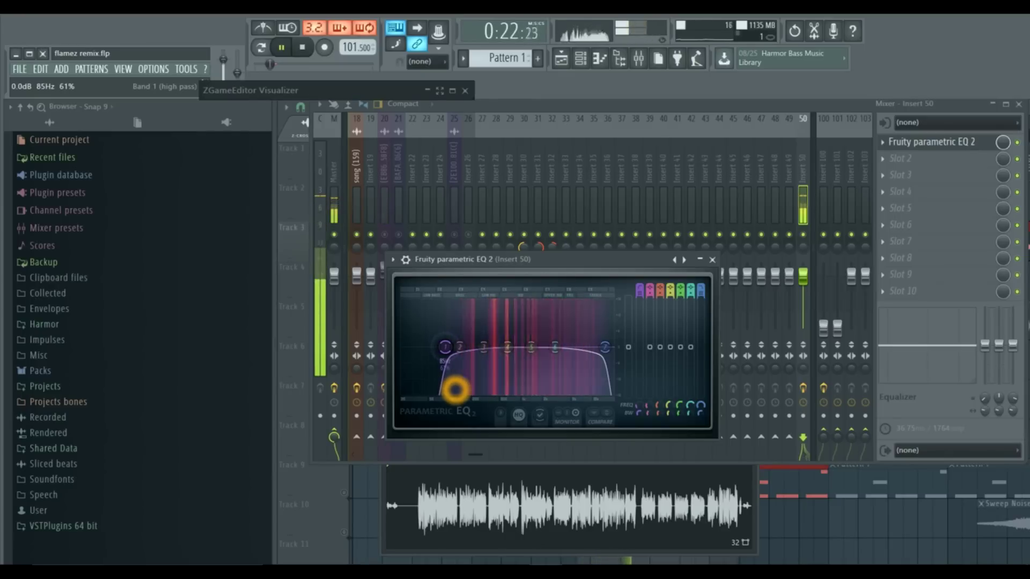
left_click(580, 360)
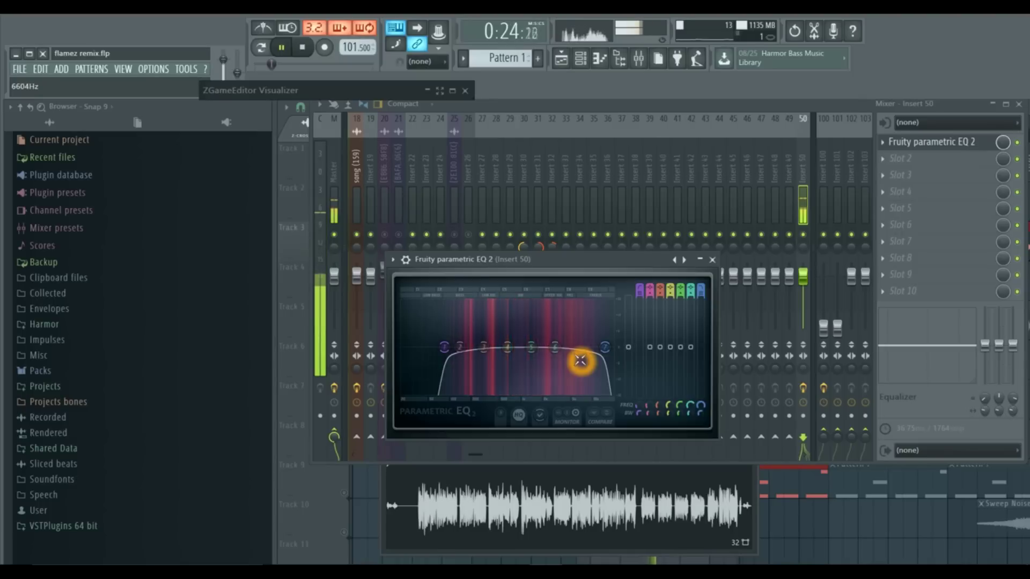
left_click(636, 342)
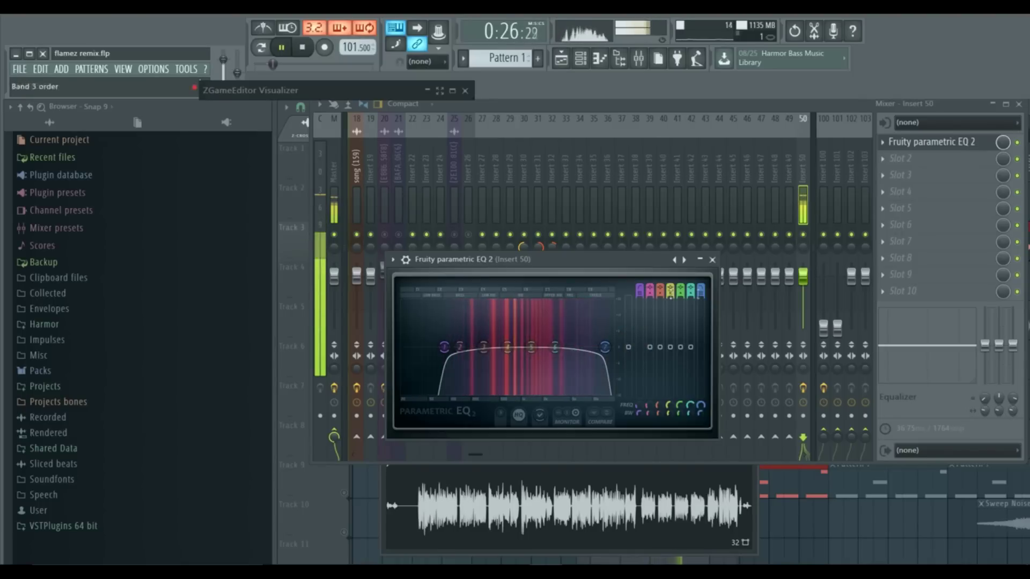
left_click(724, 297)
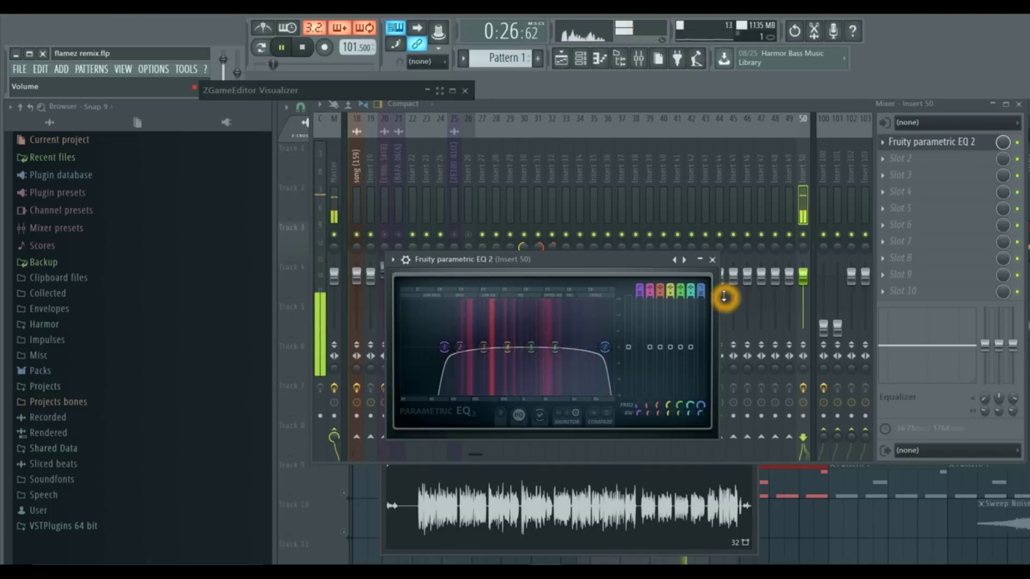
- Load Fruity Limiter into effect slot 2 of Insert 50 and switch it to compressor mode
left_click(884, 160)
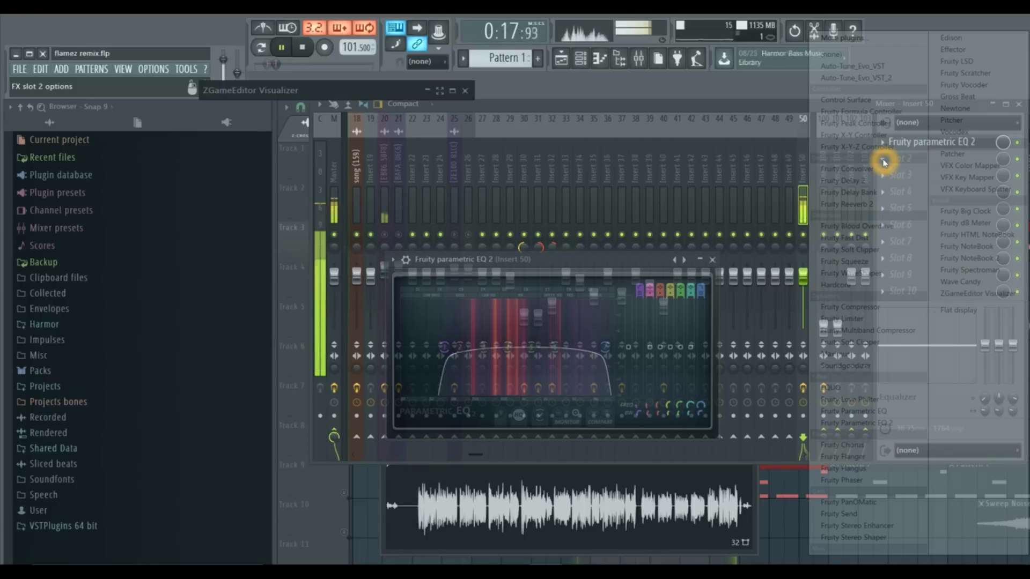
left_click(884, 161)
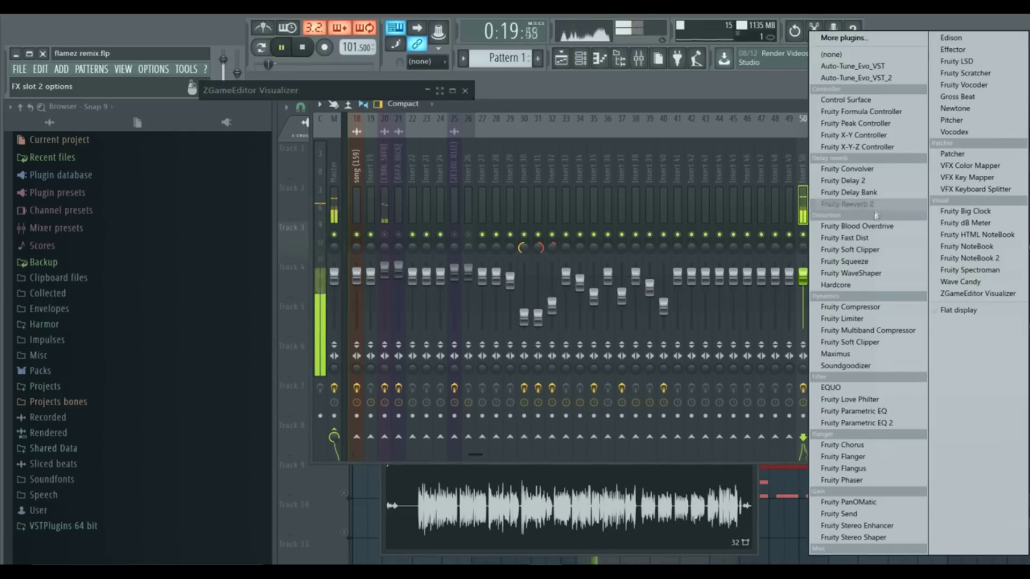
left_click(878, 321)
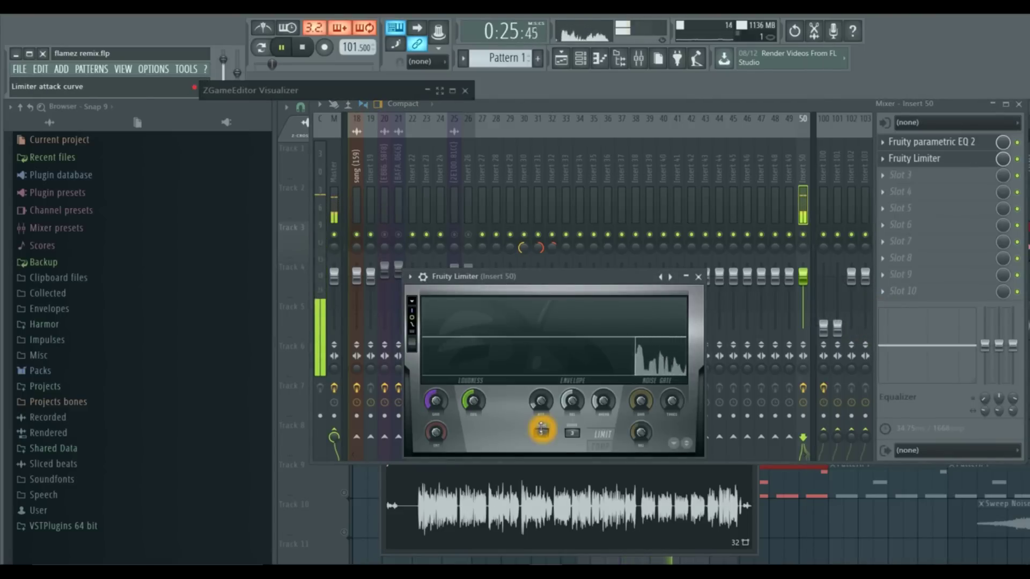
left_click(597, 446)
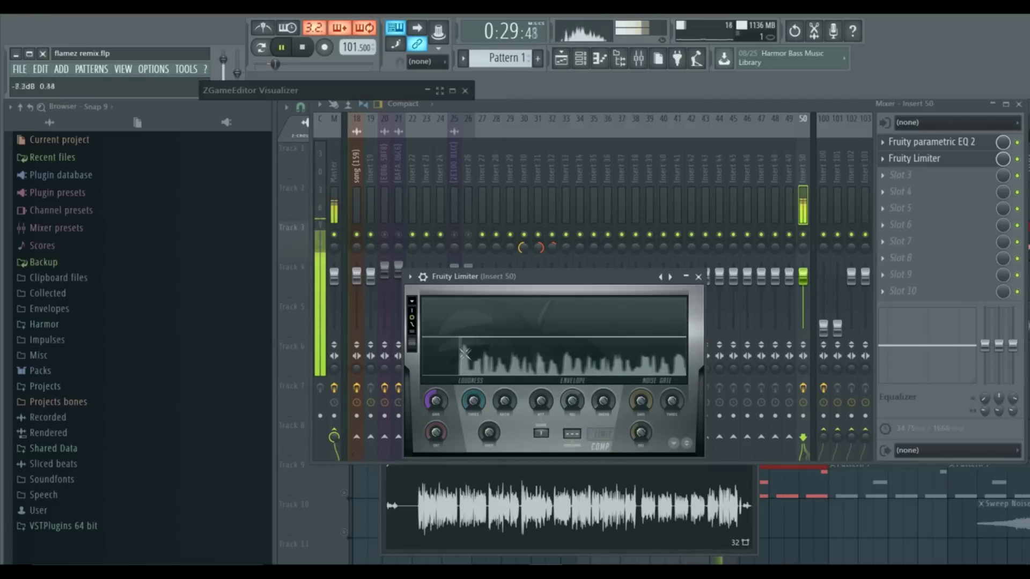
- Stop playback and lower the limiter's compressor threshold to about -17 dB
left_click(444, 350)
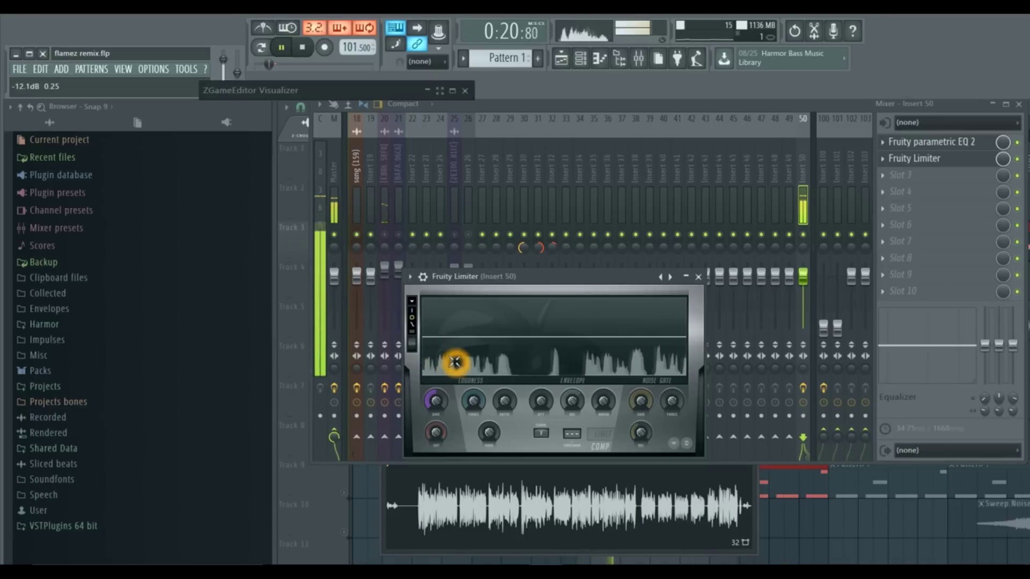
key("space")
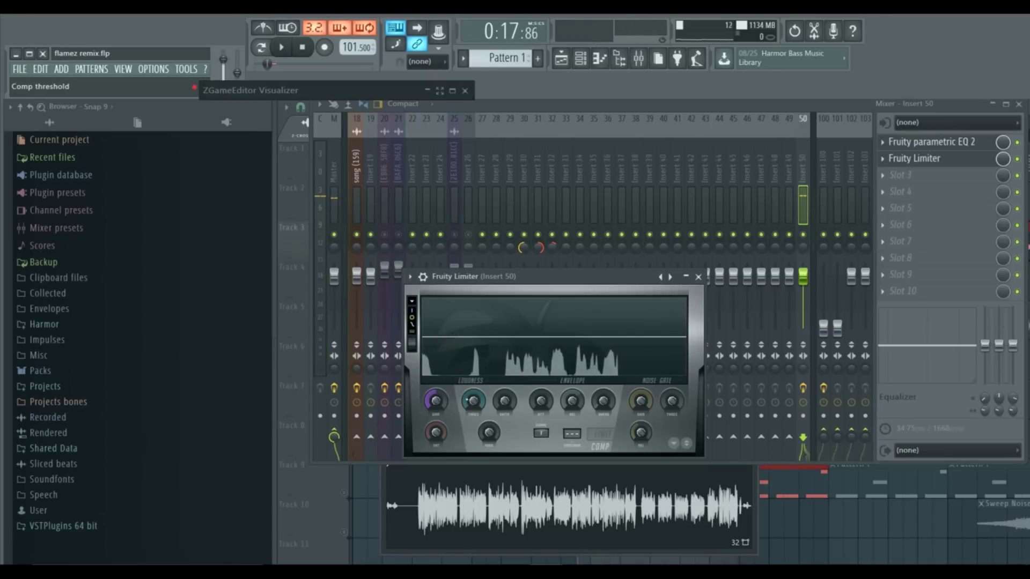
left_click_drag(473, 401, 513, 516)
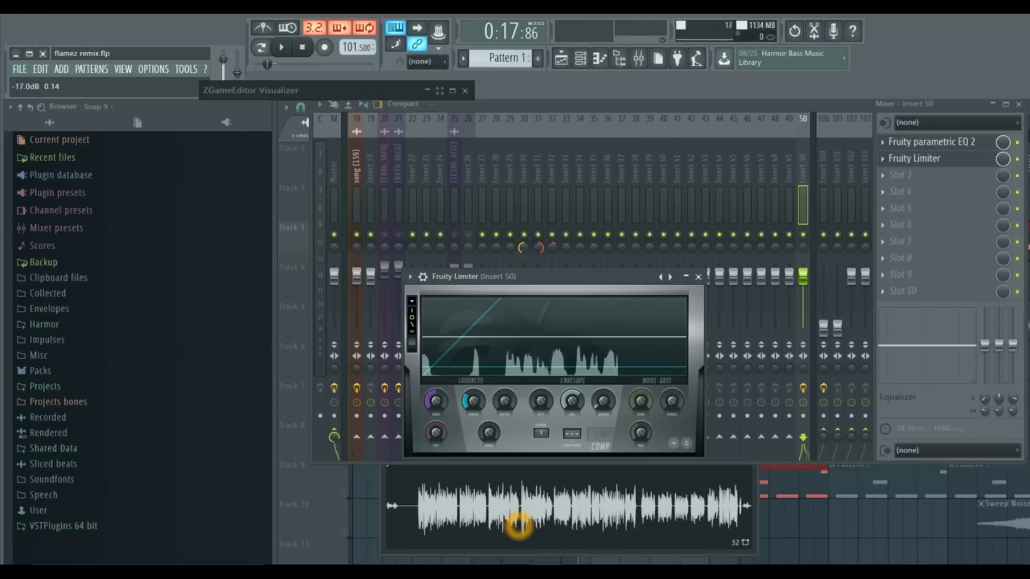
left_click_drag(519, 525, 474, 401)
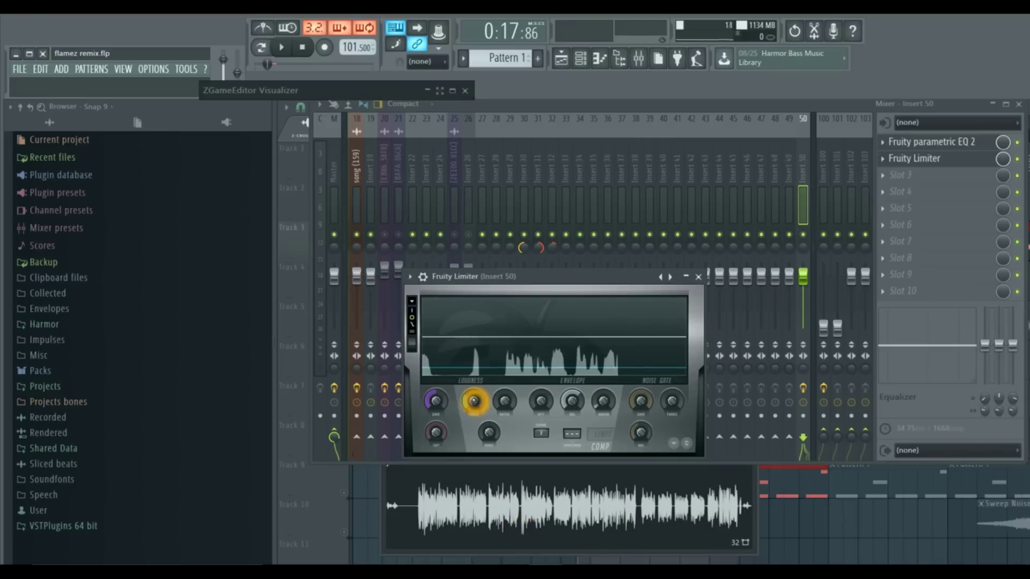
- Toggle the limiter's input peak display on and off
left_click(414, 315)
left_click(413, 313)
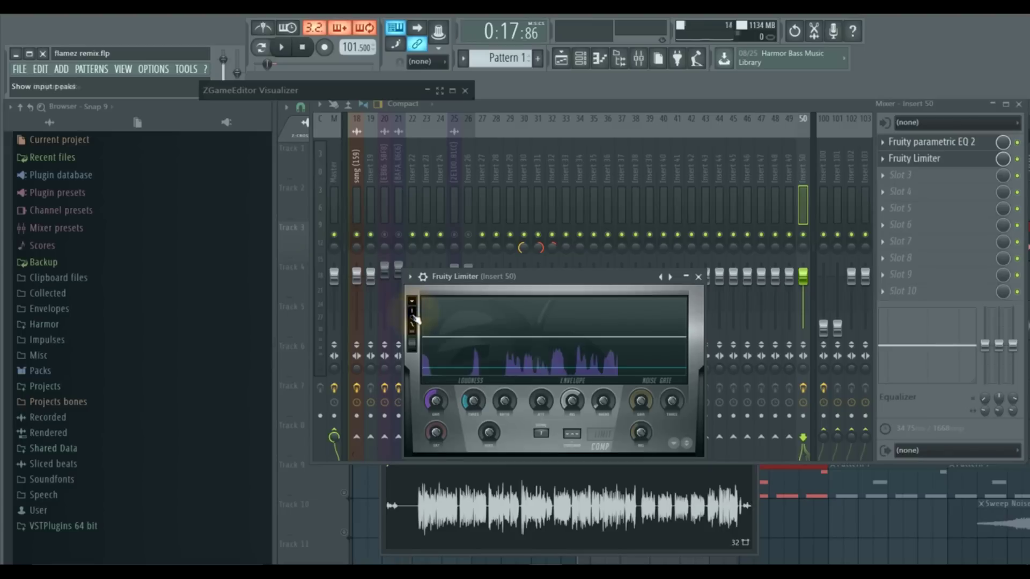
left_click(413, 318)
- Set the limiter's compression ratio to 3.1:1
left_click(487, 395)
left_click(503, 403)
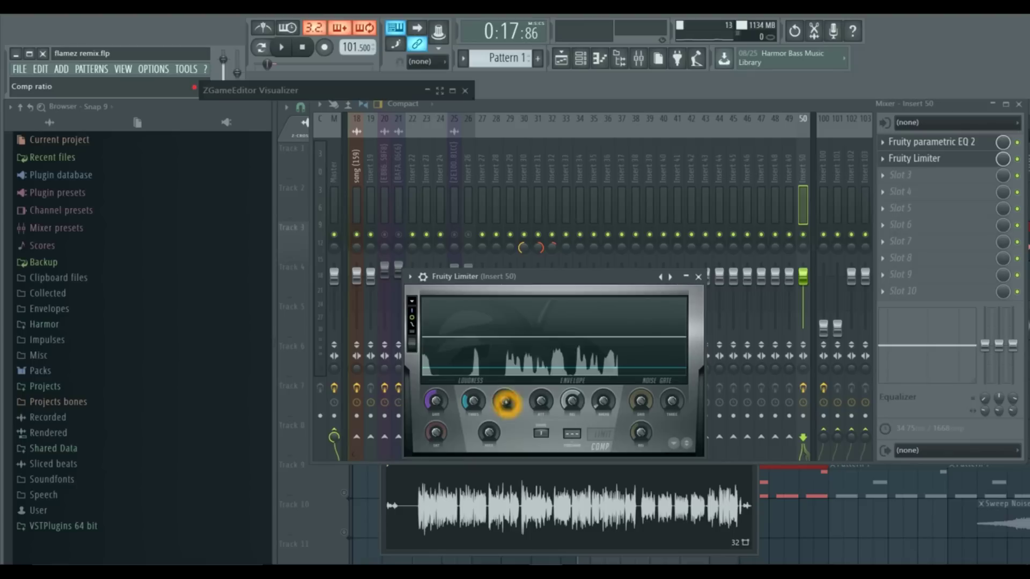
left_click_drag(473, 402, 490, 336)
left_click(476, 399)
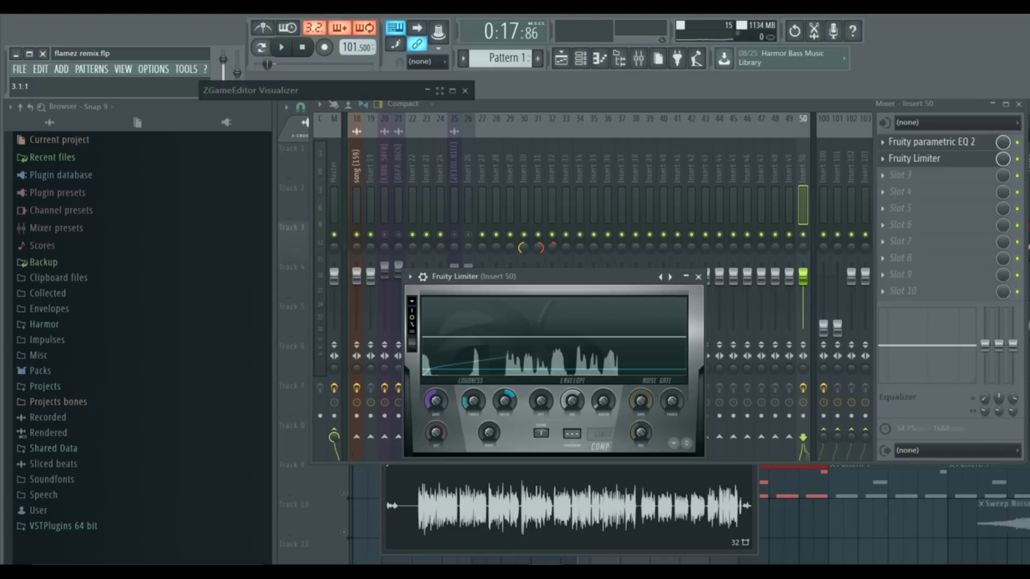
left_click(486, 316)
left_click(486, 319)
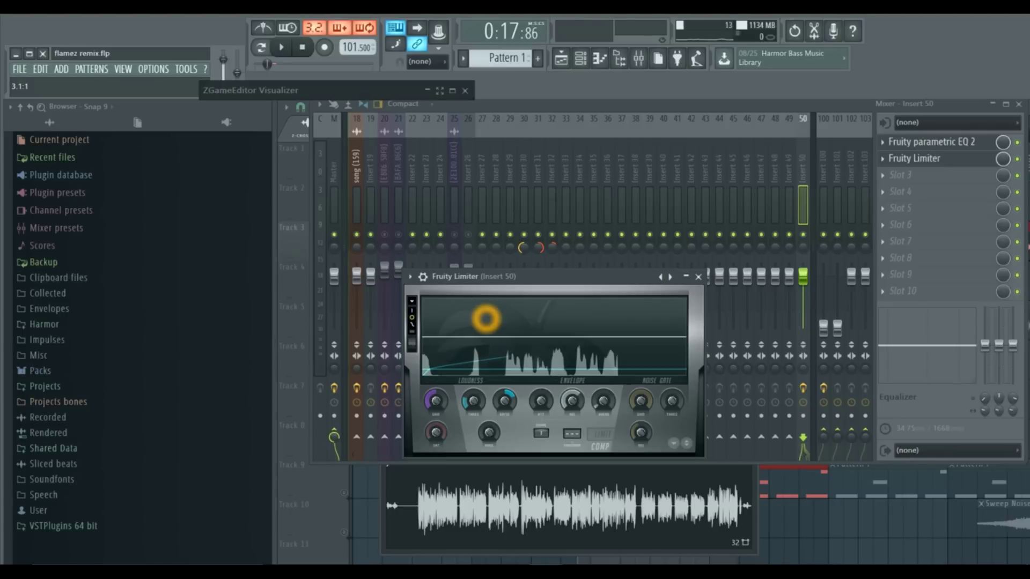
left_click(503, 404)
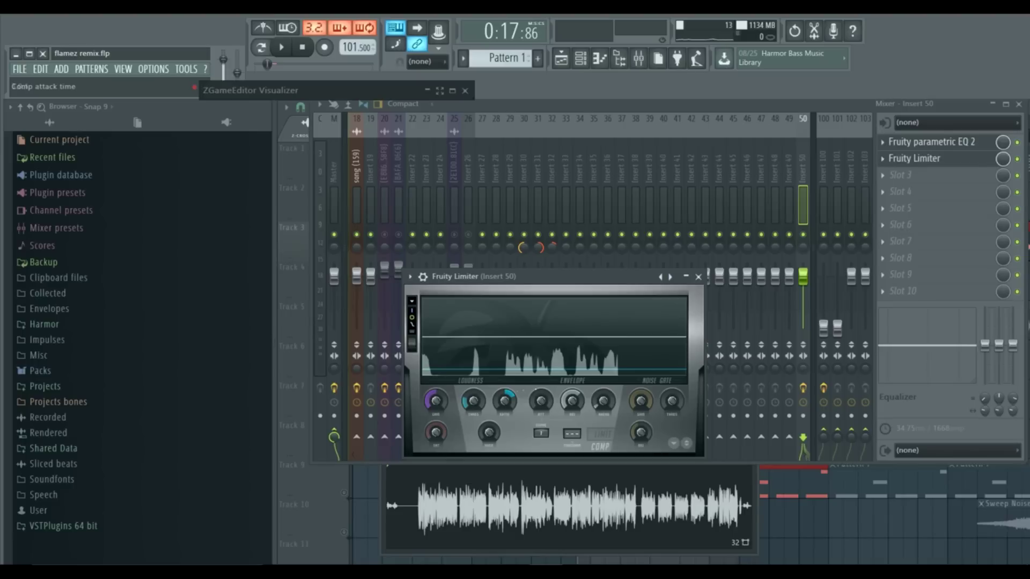
- Play the vocal loop and check the compression in the limiter's graph and the mixer's level meter
left_click(551, 380)
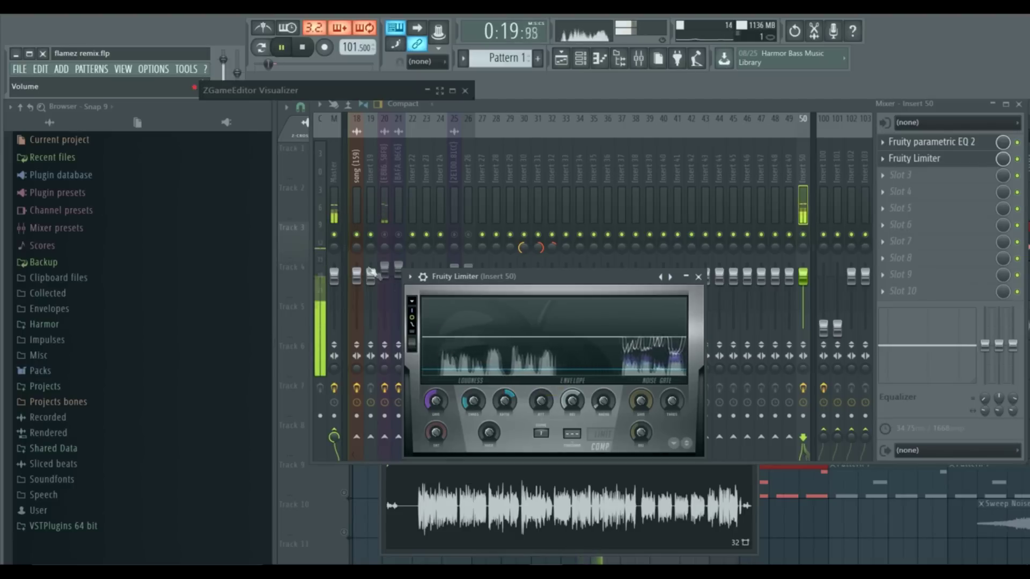
left_click(327, 246)
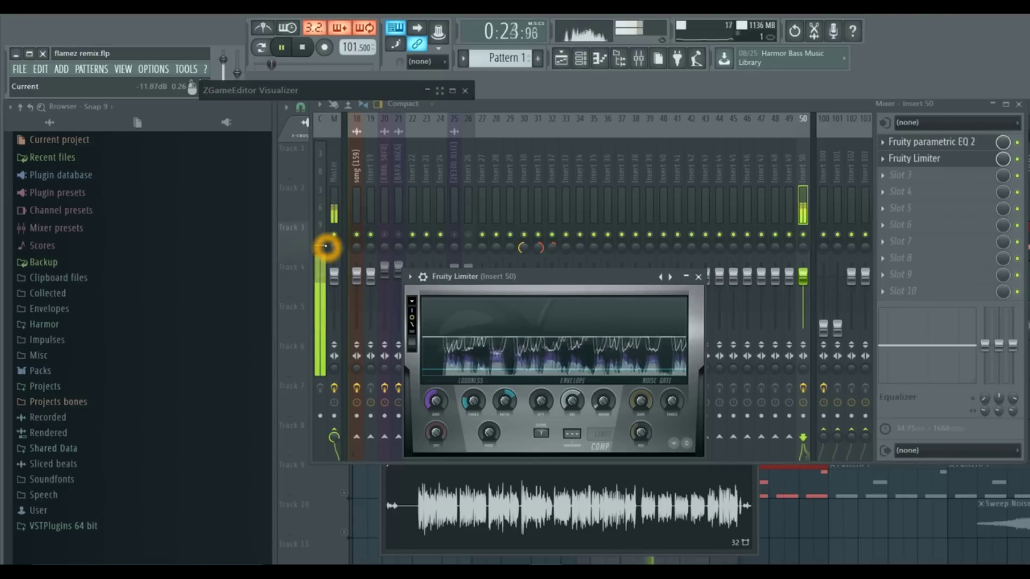
left_click(436, 334)
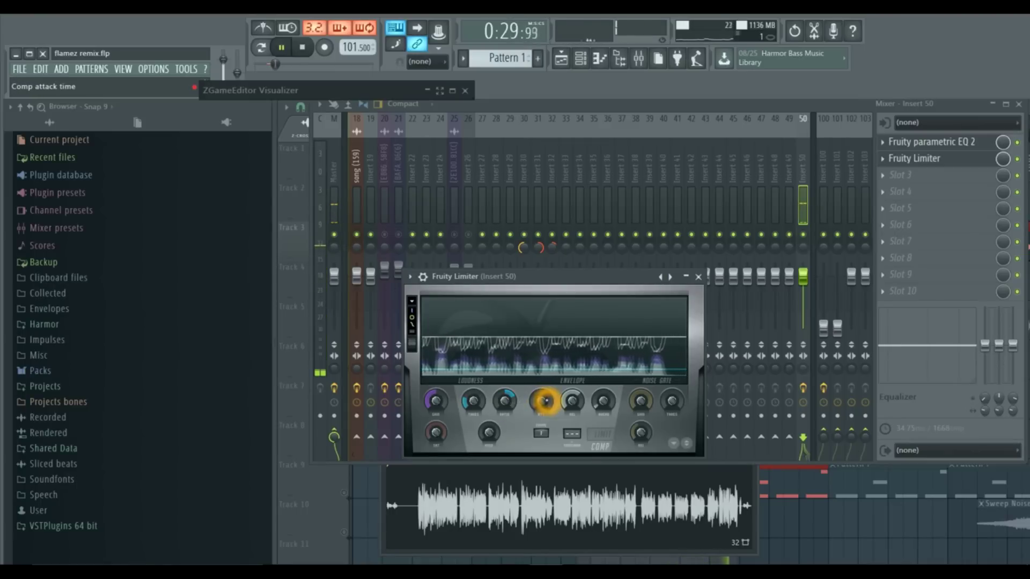
key("space")
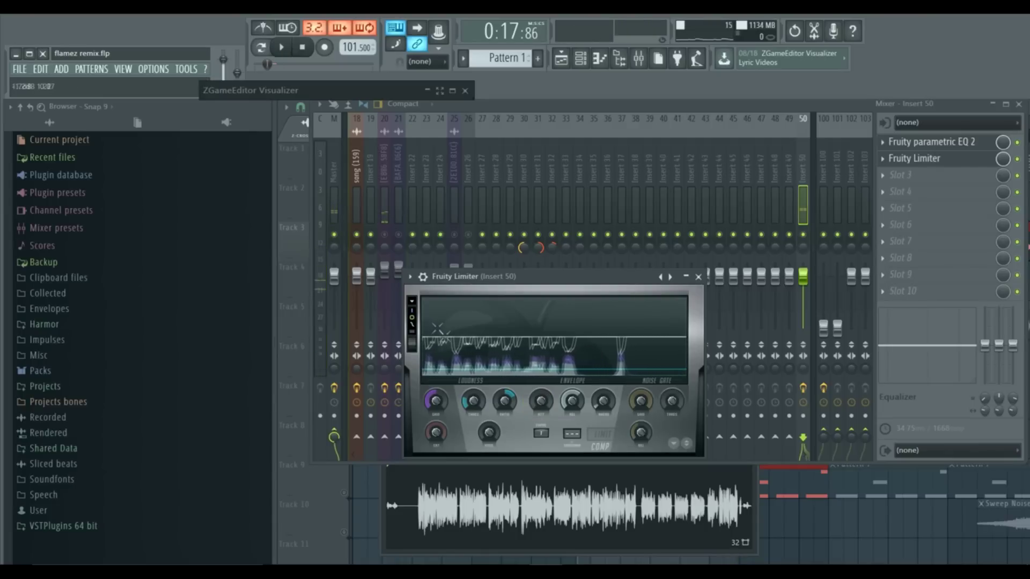
- Change the limiter's peak display and raise its gain to about 3.6 dB while the vocal loop plays
left_click(413, 311)
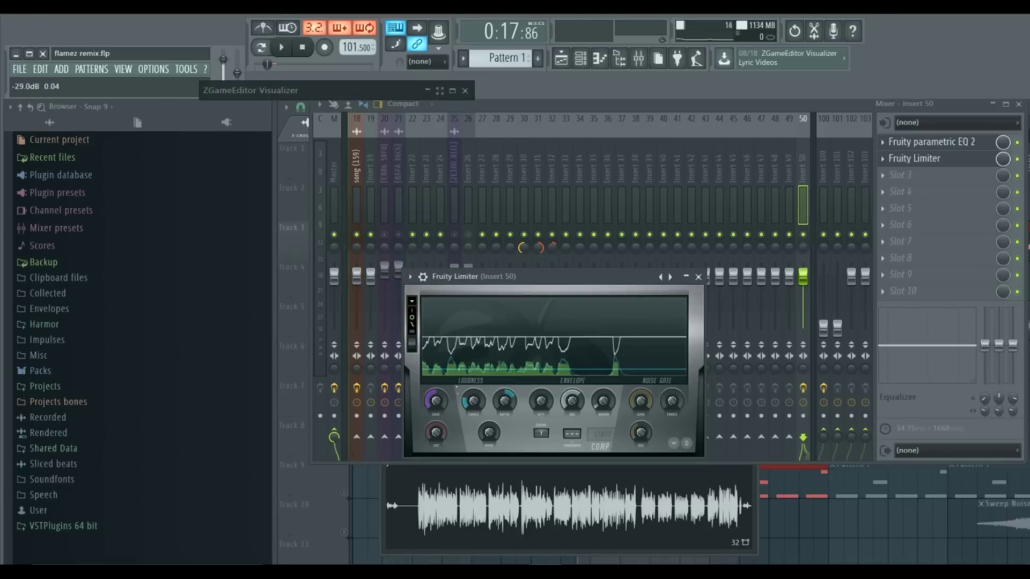
key("space")
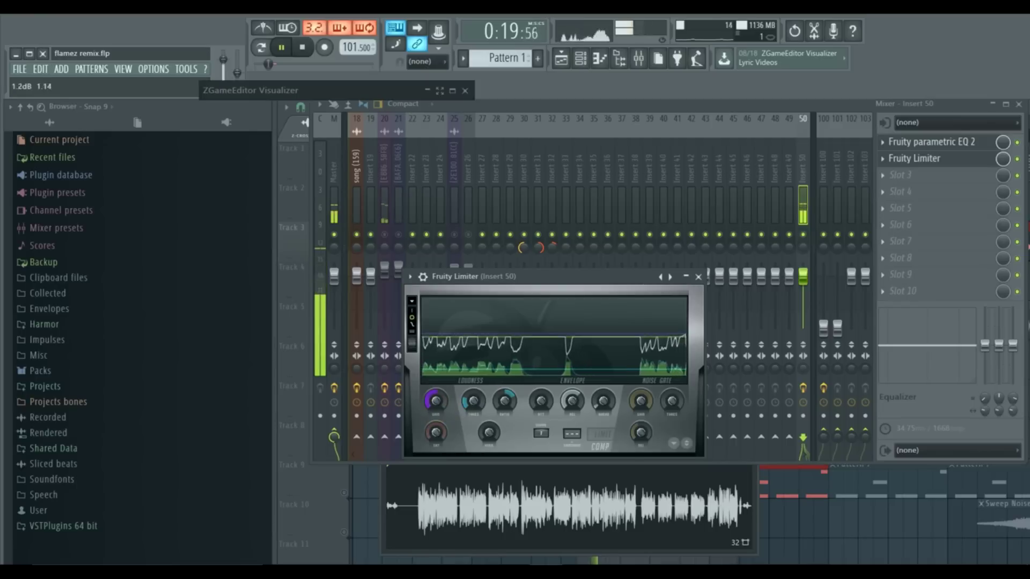
left_click(432, 371)
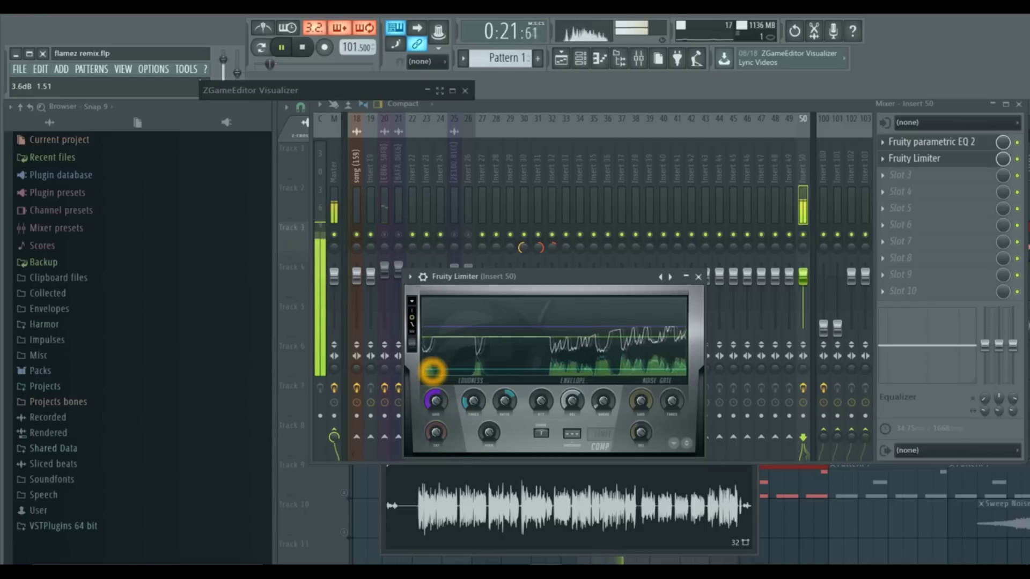
left_click_drag(433, 370, 429, 367)
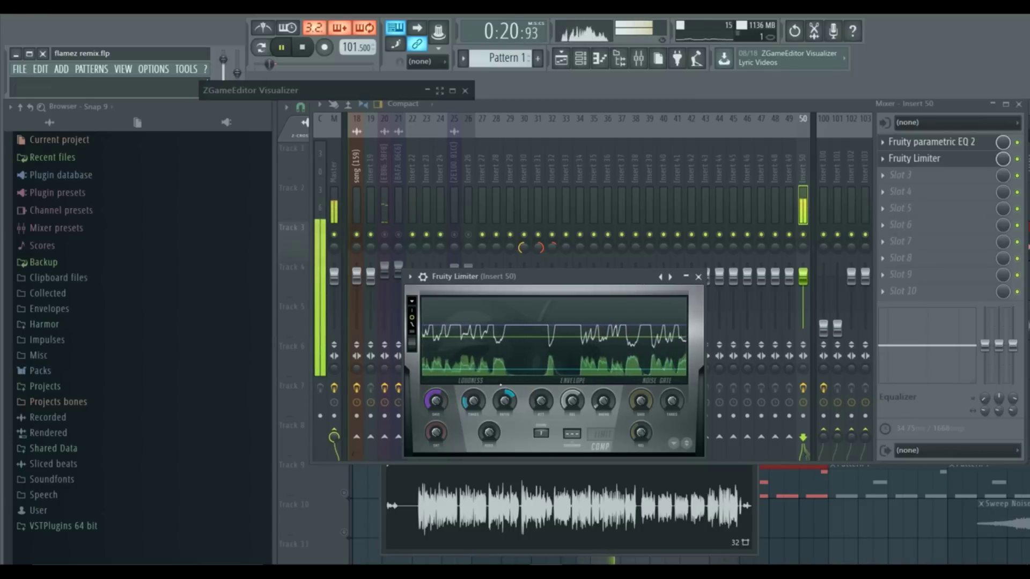
left_click_drag(423, 328, 497, 320)
key("space")
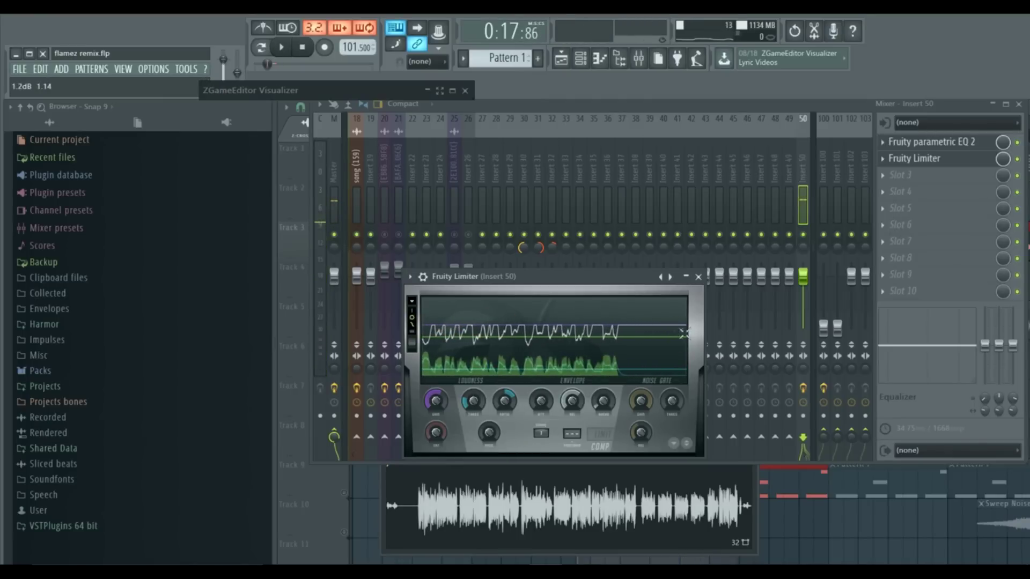
- Add a second Fruity Parametric EQ 2 in effect slot 3 of Insert 50
left_click(820, 345)
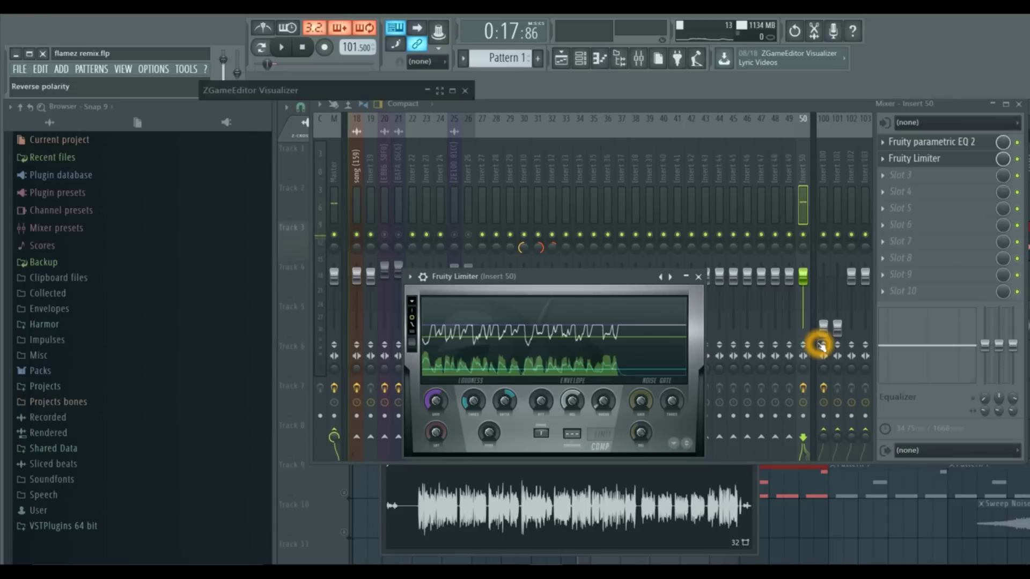
left_click(886, 176)
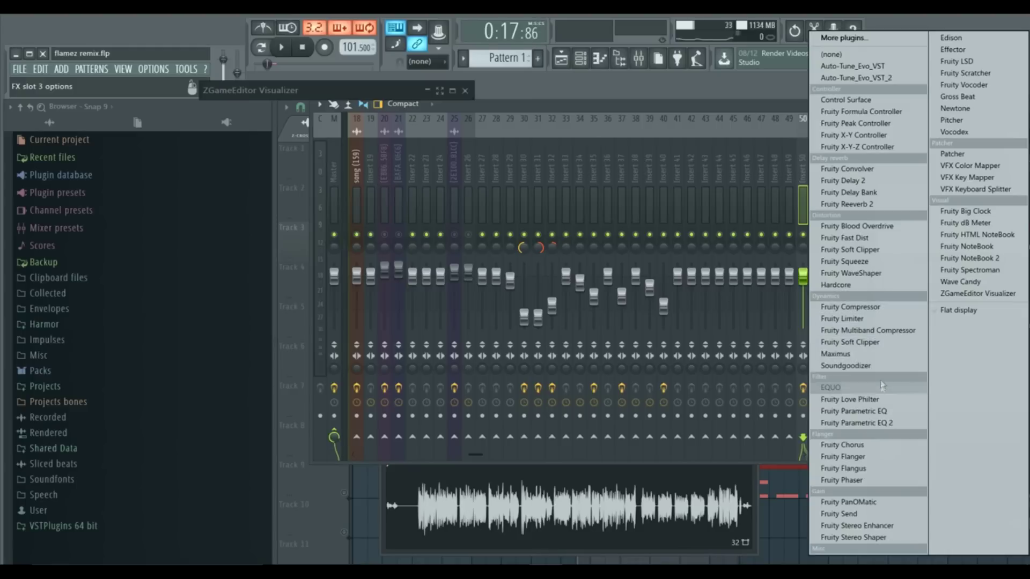
left_click(889, 424)
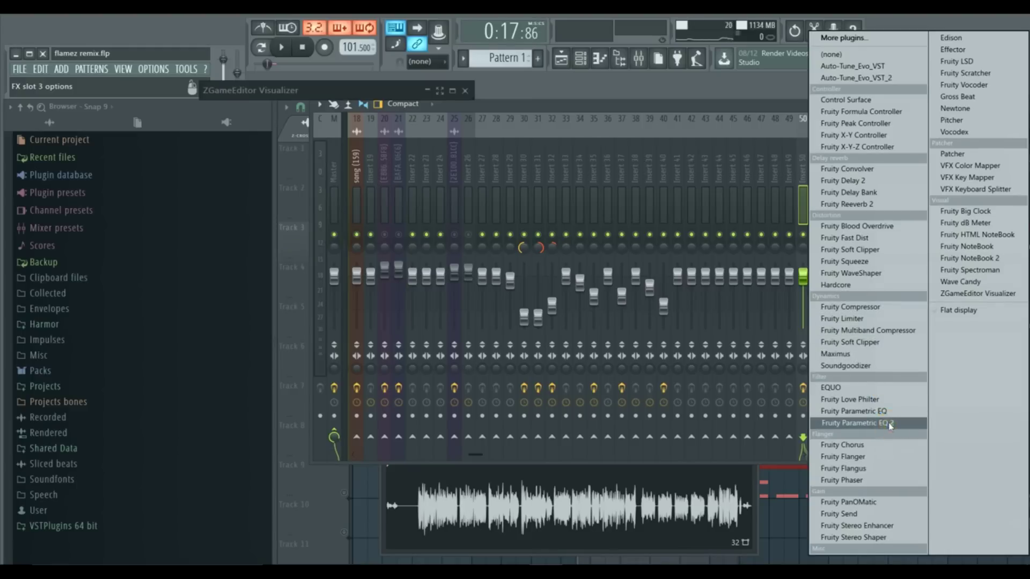
- Play the vocal loop and pull the new equalizer's band 7 high shelf to about -7.8 dB at 20000 Hz
left_click(475, 248)
key("space")
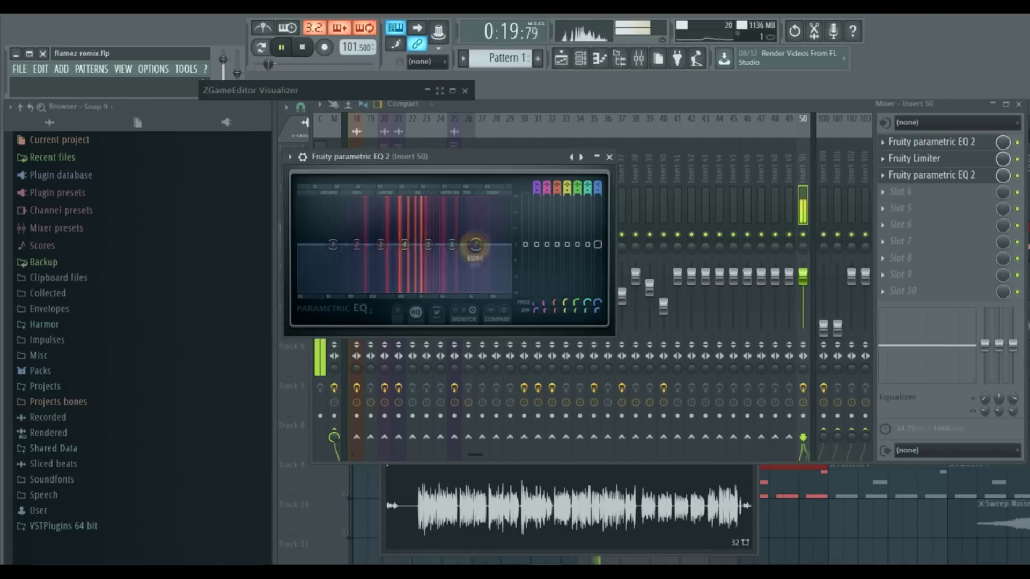
left_click_drag(475, 248, 468, 213)
left_click_drag(406, 199, 462, 290)
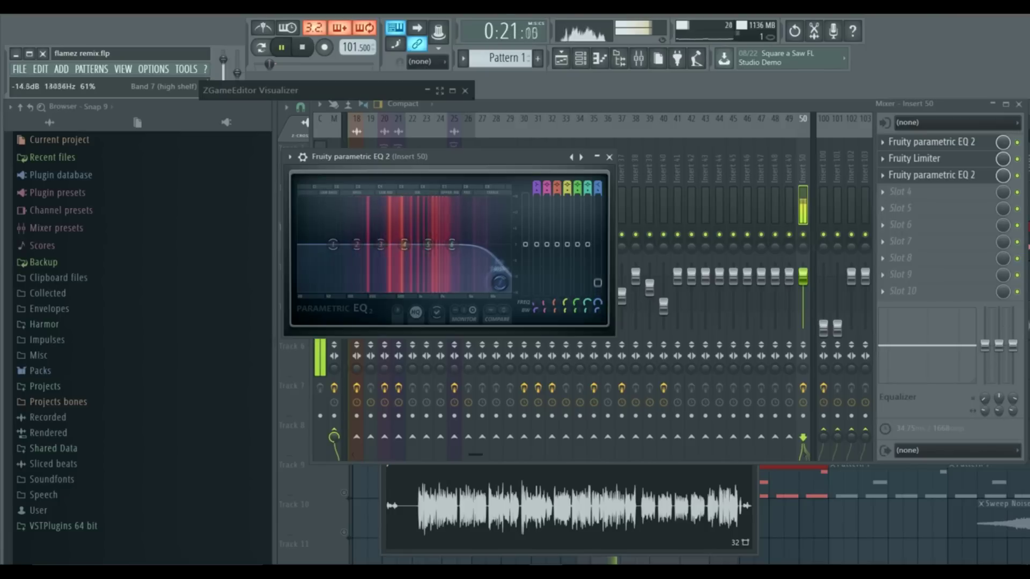
left_click_drag(509, 273, 513, 274)
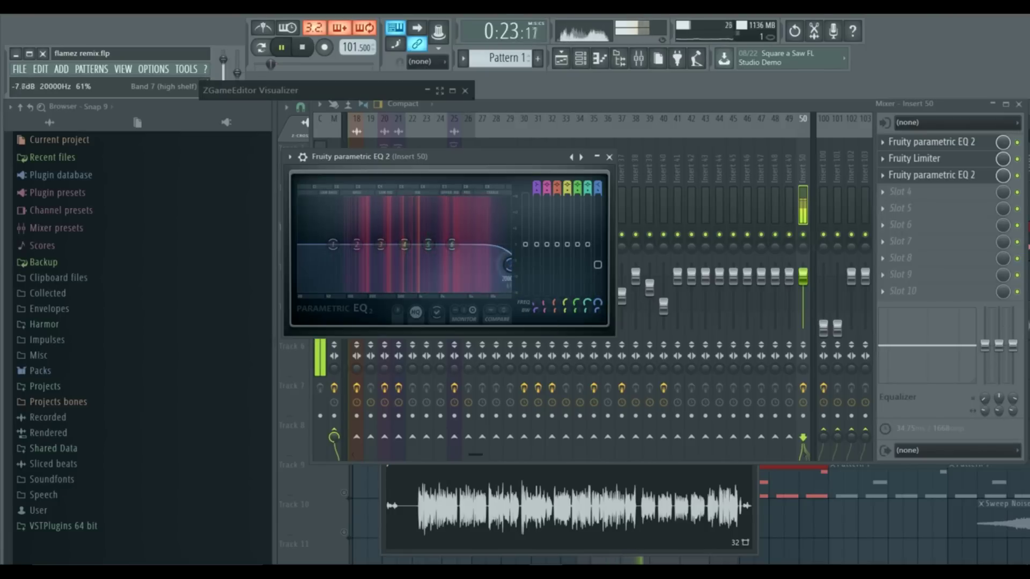
- Boost band 6 slightly in the treble range and set band 7 to about -7.6 dB with a 34% width
left_click_drag(451, 245, 459, 245)
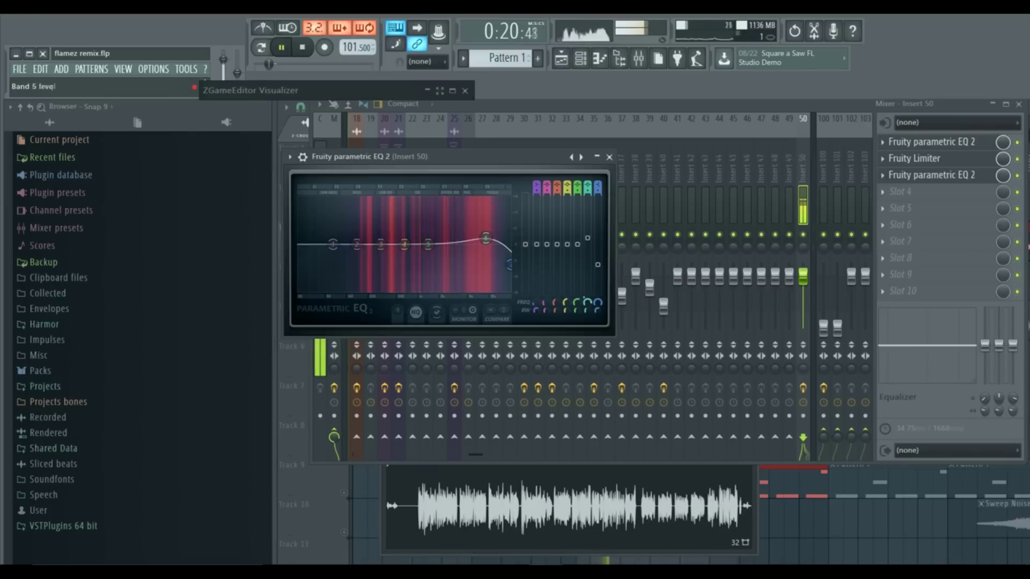
left_click(603, 315)
left_click(602, 313)
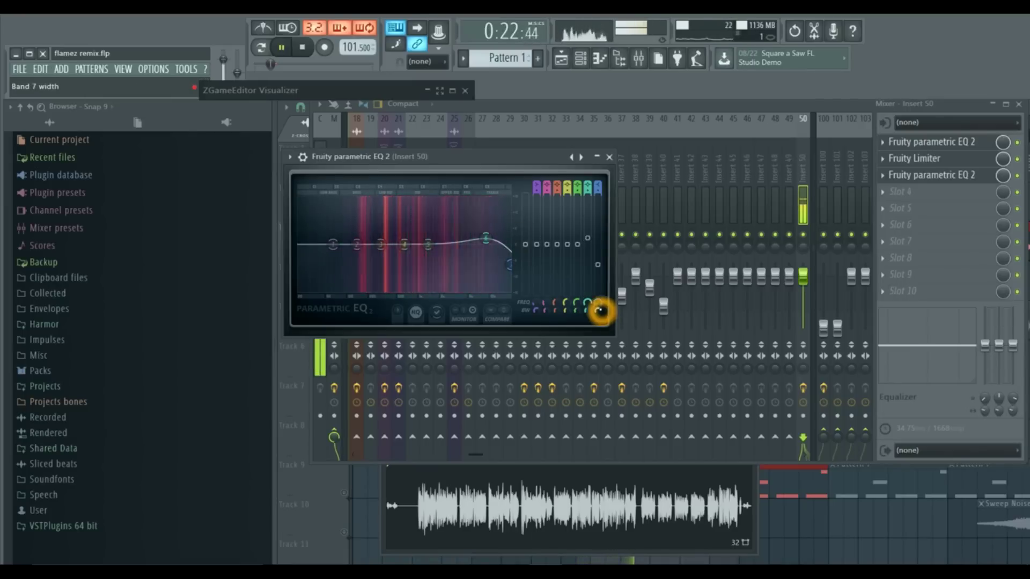
left_click(602, 314)
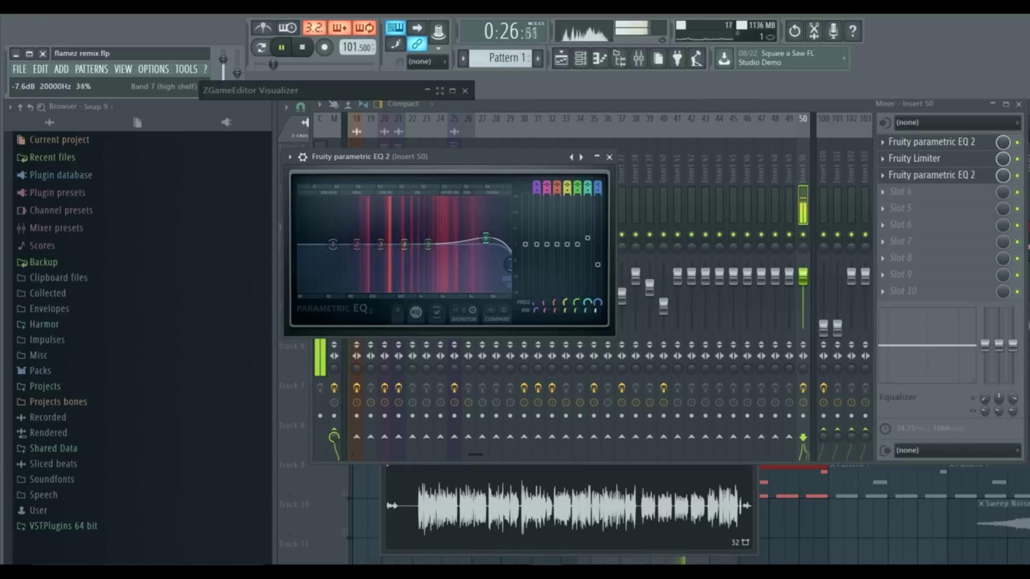
left_click_drag(606, 271, 608, 267)
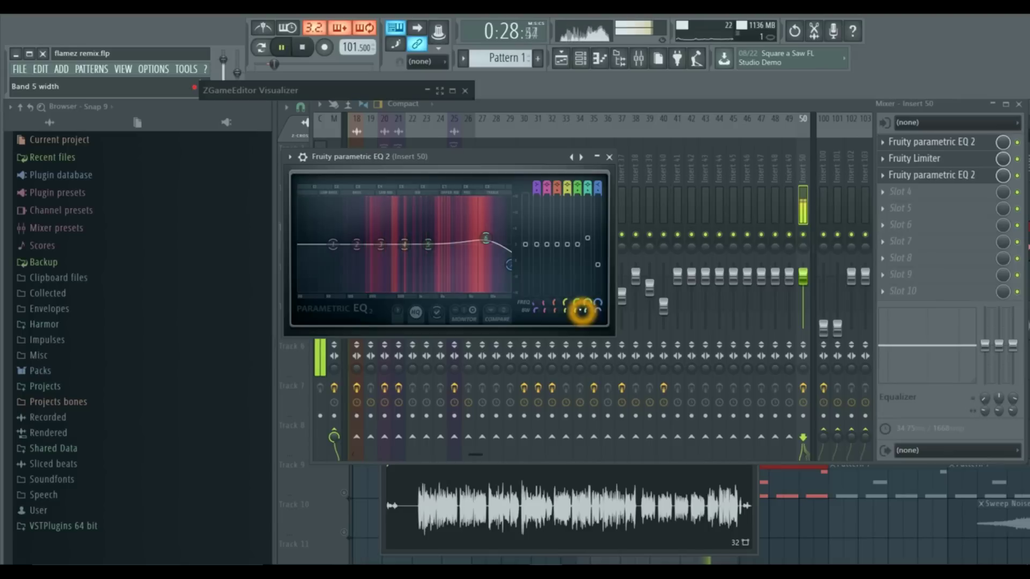
- Narrow the width of band 6 and pull band 1 down to its minimum level at the low end
left_click(589, 314)
left_click_drag(587, 312, 596, 344)
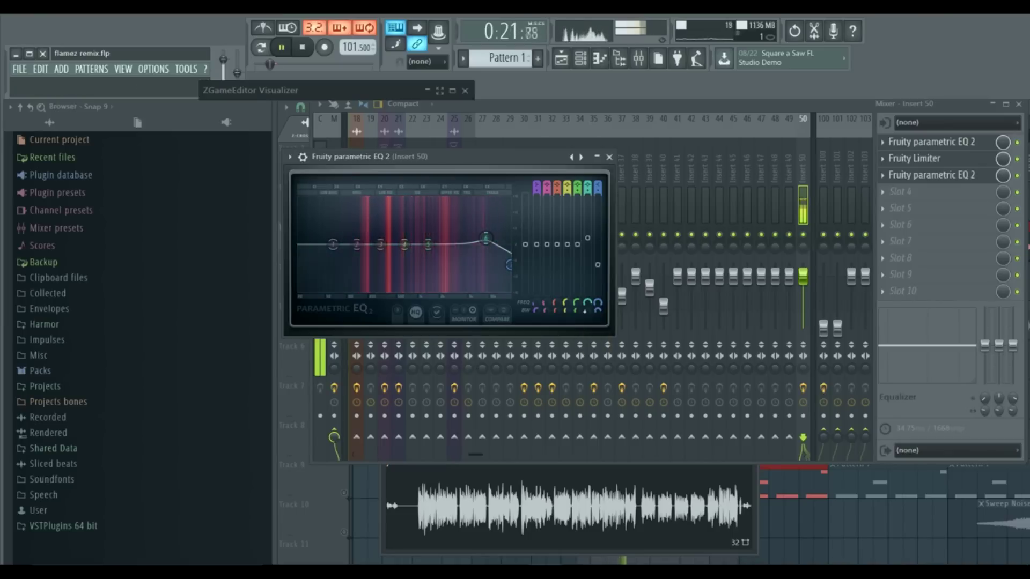
left_click_drag(332, 245, 311, 290)
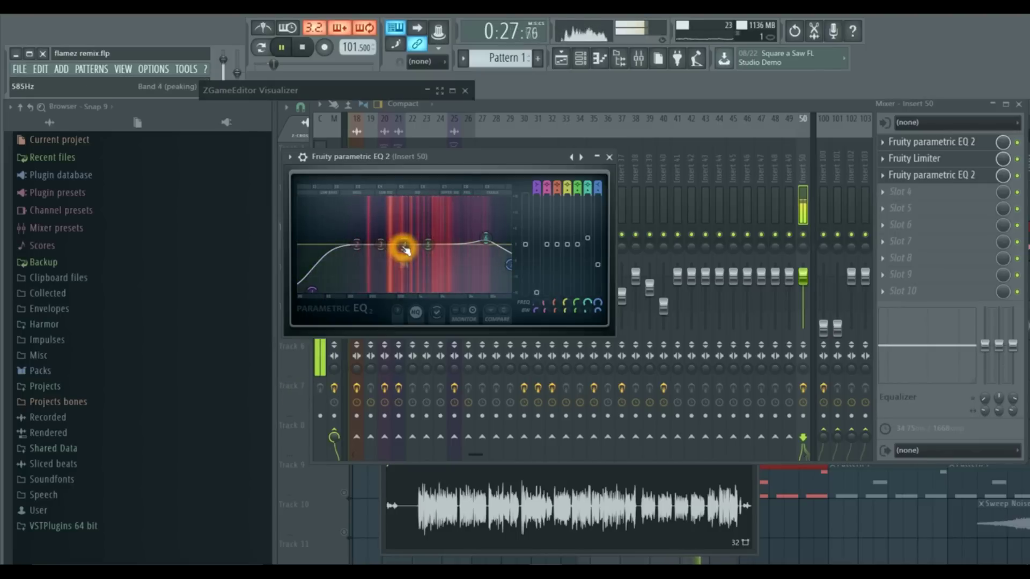
- Sweep a narrow 18 dB boost of band 4 through the midrange and turn it into a wider cut near 1613 Hz
left_click_drag(405, 249, 408, 202)
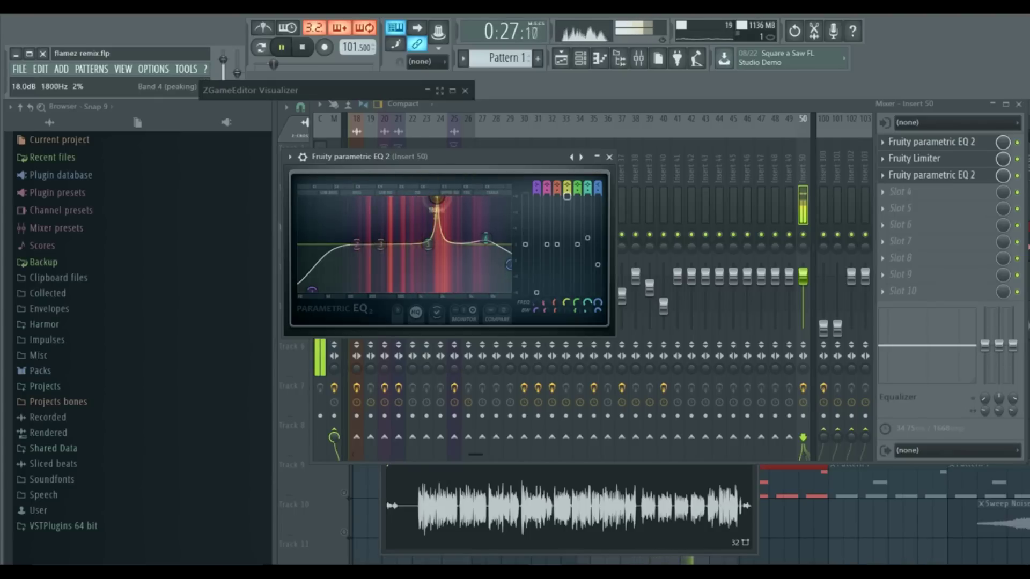
left_click_drag(433, 207, 432, 257)
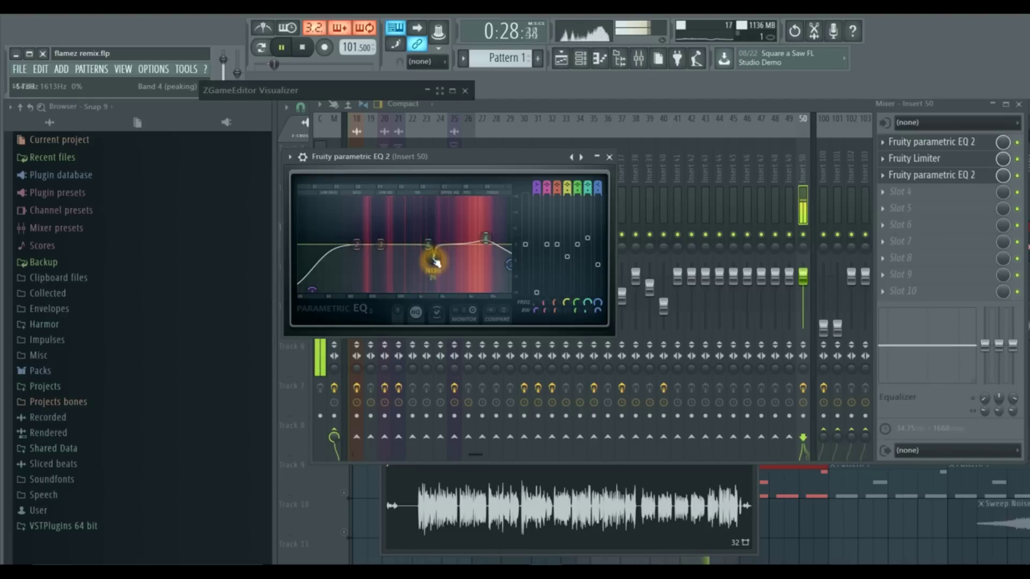
scroll(433, 258, "down", 3)
left_click_drag(433, 257, 434, 254)
scroll(438, 259, "down", 3)
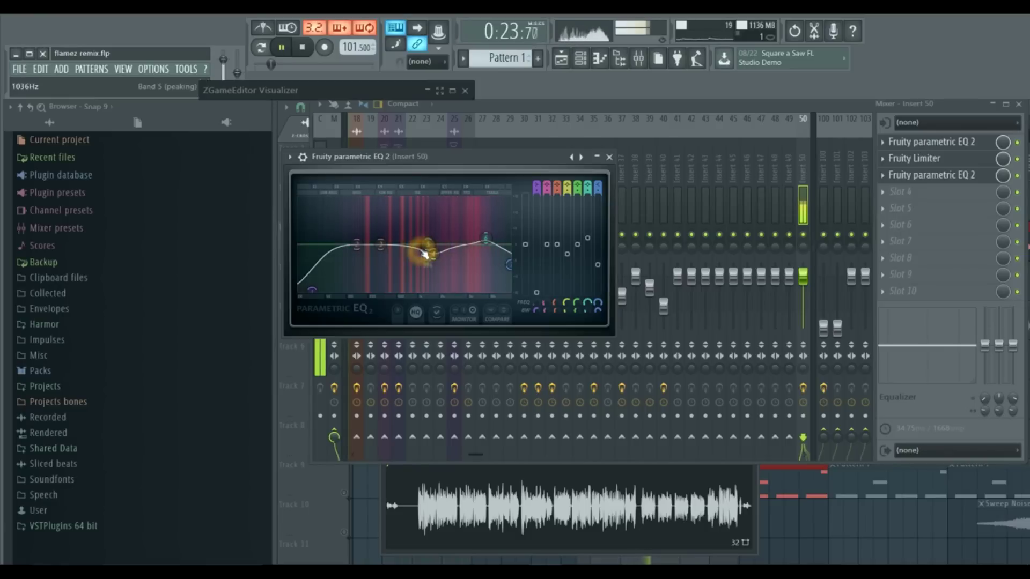
- Move band 5 to around 750 Hz and lower it into a gentle cut with a width of about 39%
left_click(426, 247)
left_click_drag(422, 247, 417, 248)
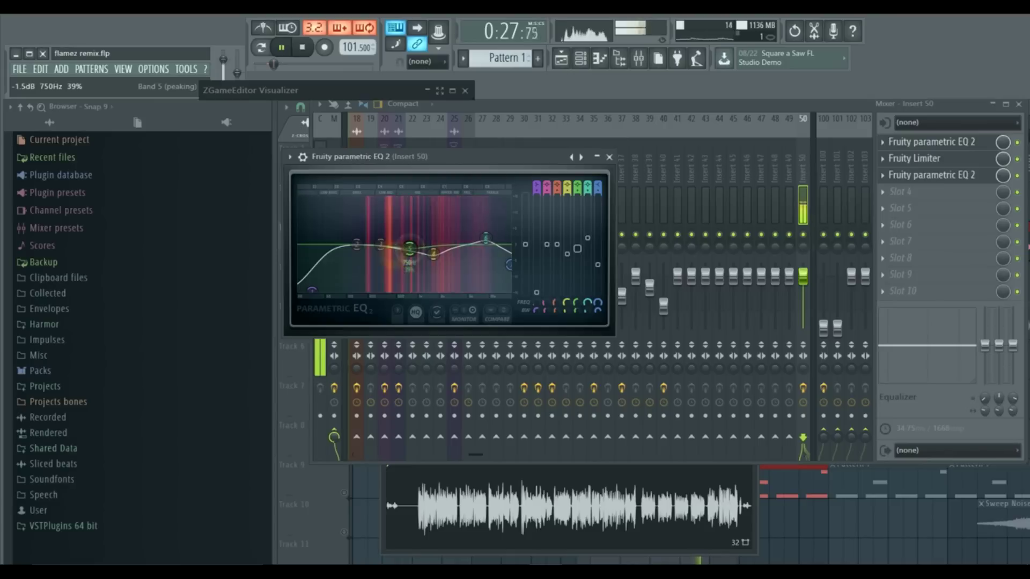
left_click_drag(387, 260, 435, 253)
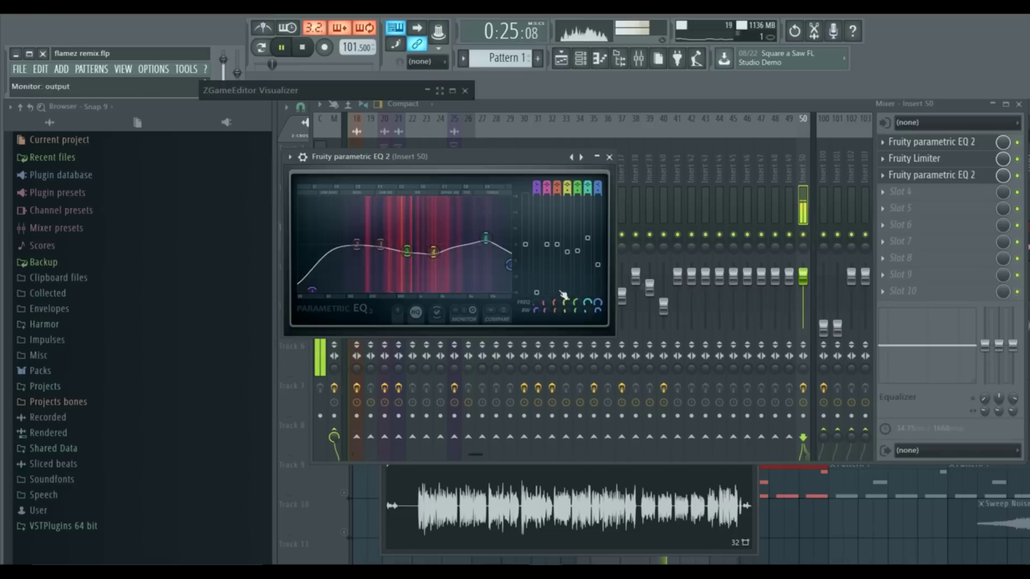
- Add a second Fruity Limiter in effect slot 4 of Insert 50, stop playback and switch the limiter to compressor mode
left_click(820, 253)
left_click(886, 195)
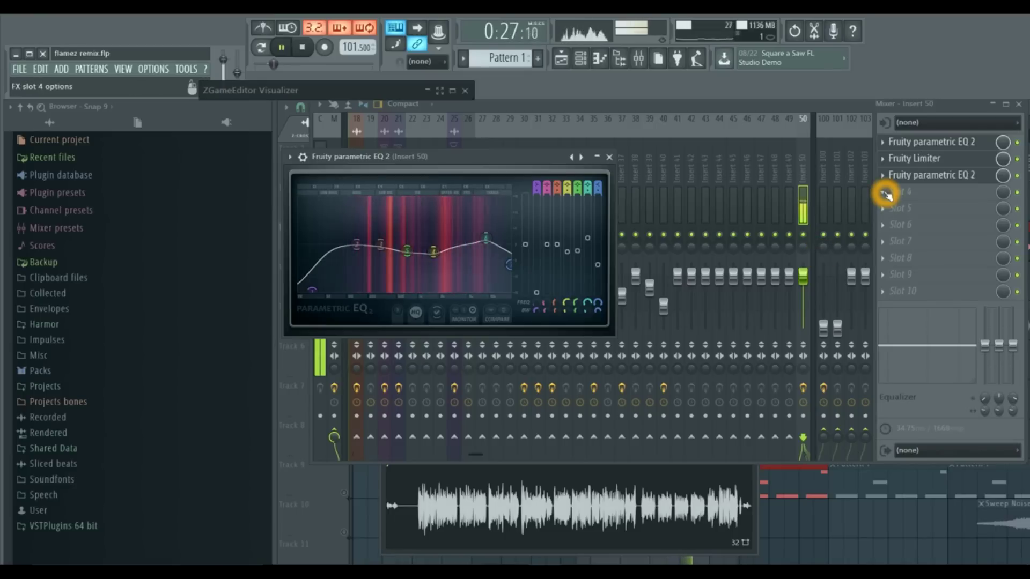
left_click(885, 194)
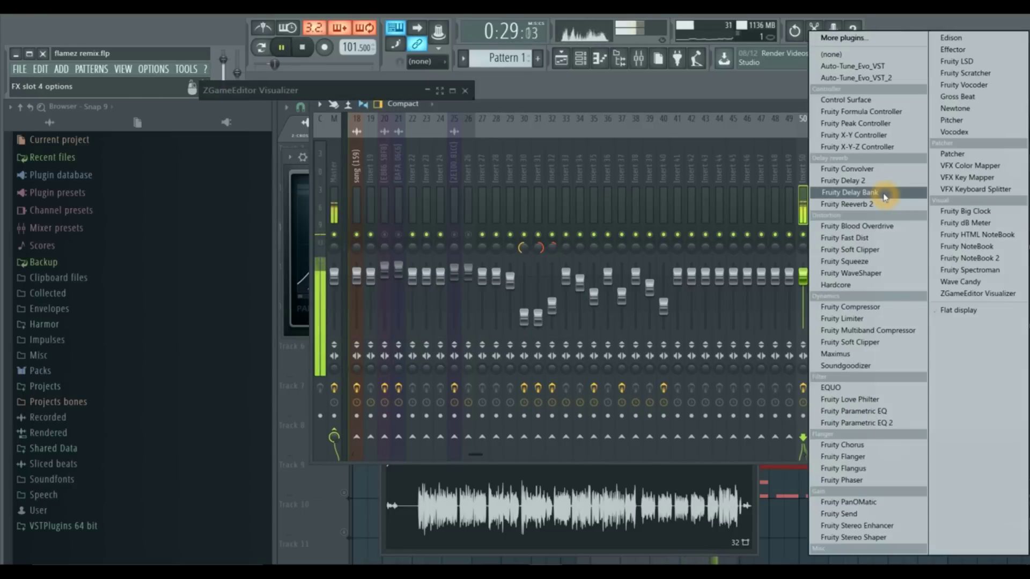
left_click(865, 319)
key("space")
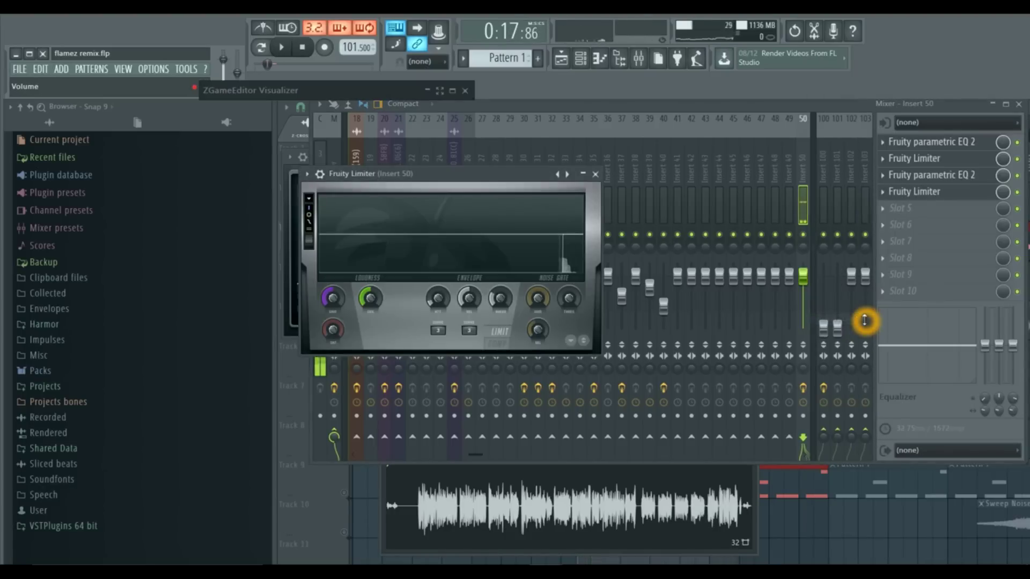
left_click(500, 346)
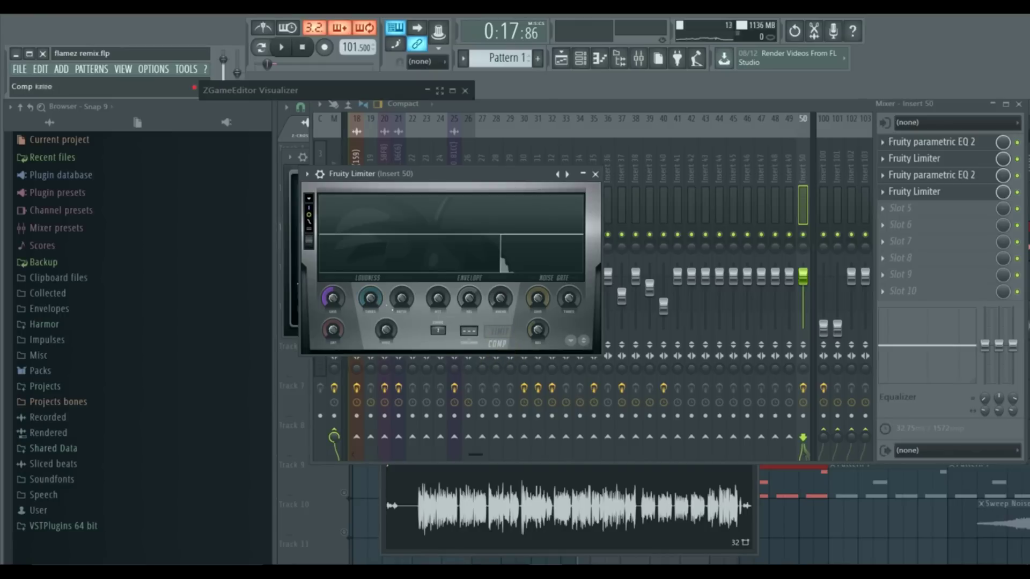
- Set the compressor's ratio to about 9.8:1, lower its threshold while the vocal plays, and close the plugin window
left_click(372, 300)
left_click(401, 299)
left_click_drag(402, 299, 388, 152)
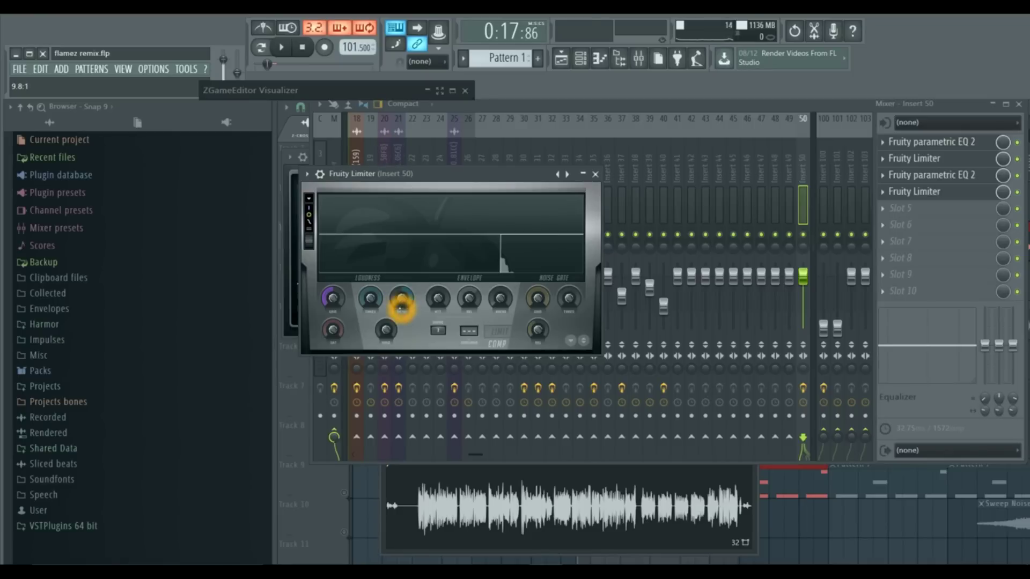
key("space")
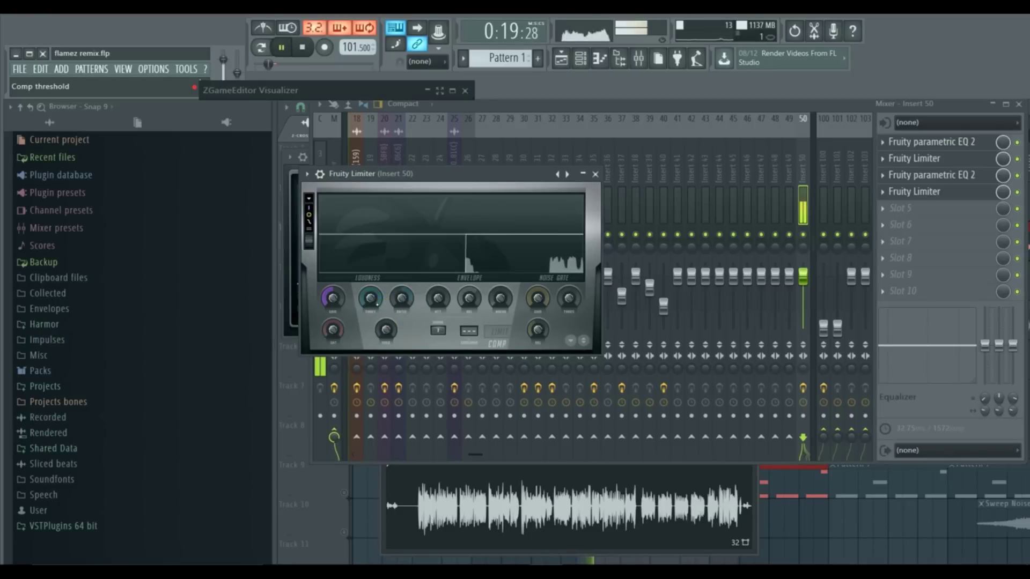
left_click_drag(373, 295, 414, 420)
left_click_drag(371, 297, 370, 298)
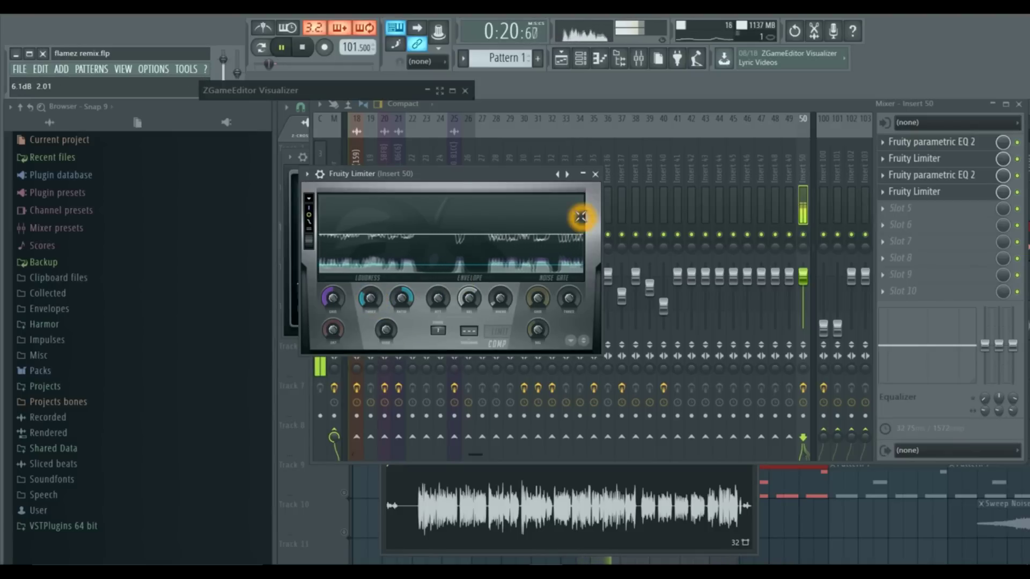
left_click(595, 175)
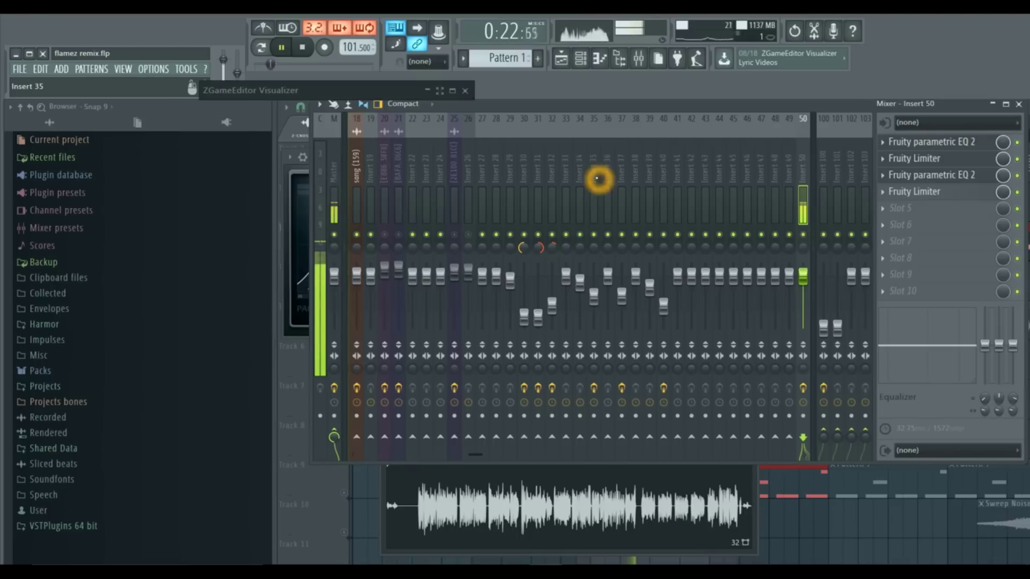
- Listen to the vocal loop through the full Insert 50 effects chain and stop playback
left_click(663, 247)
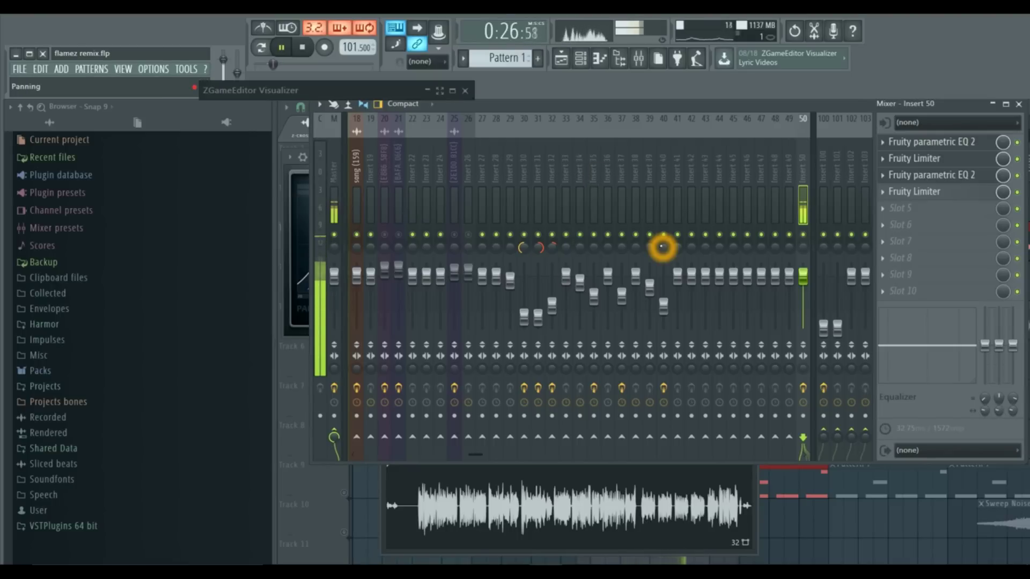
left_click(838, 219)
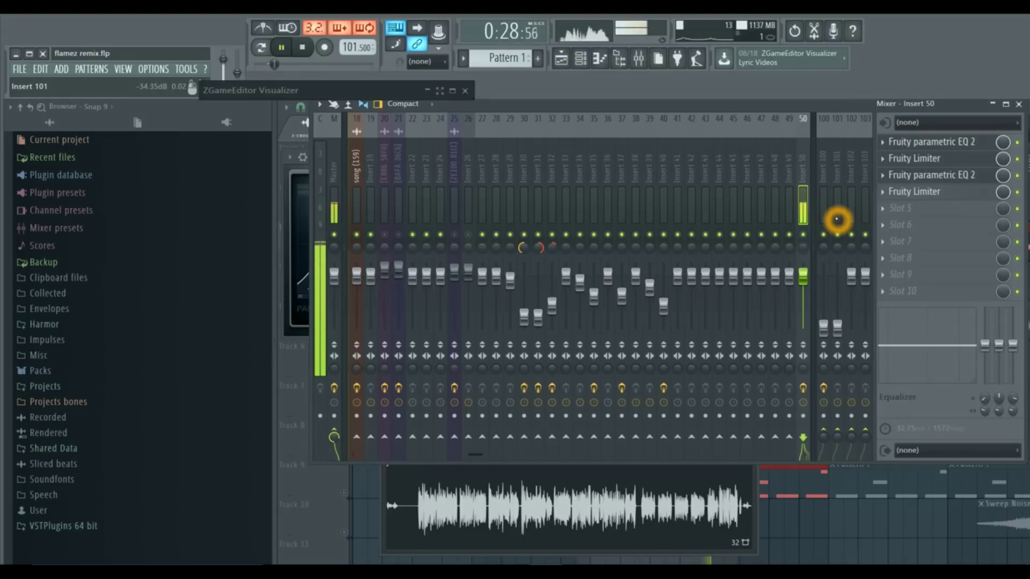
key("space")
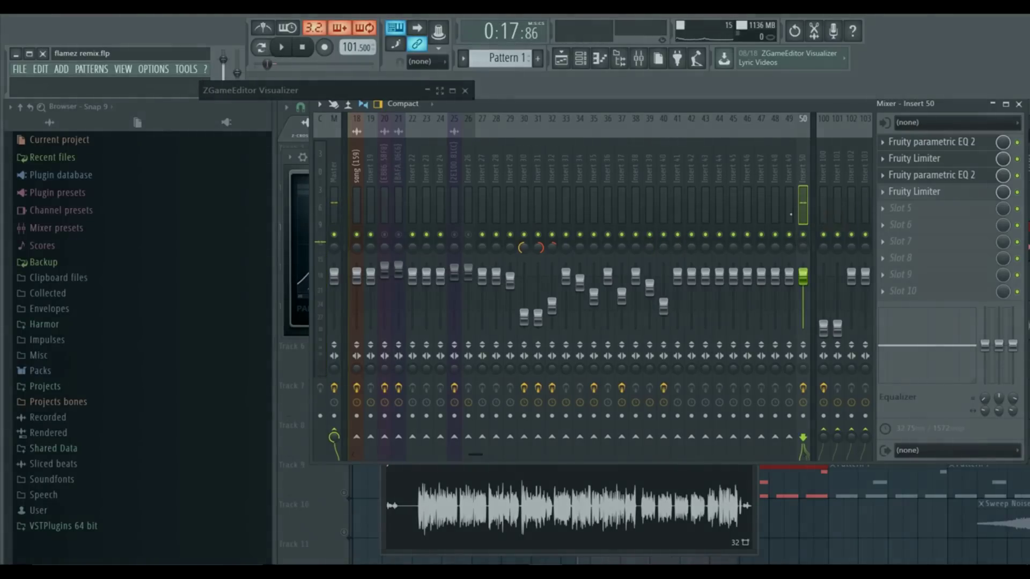